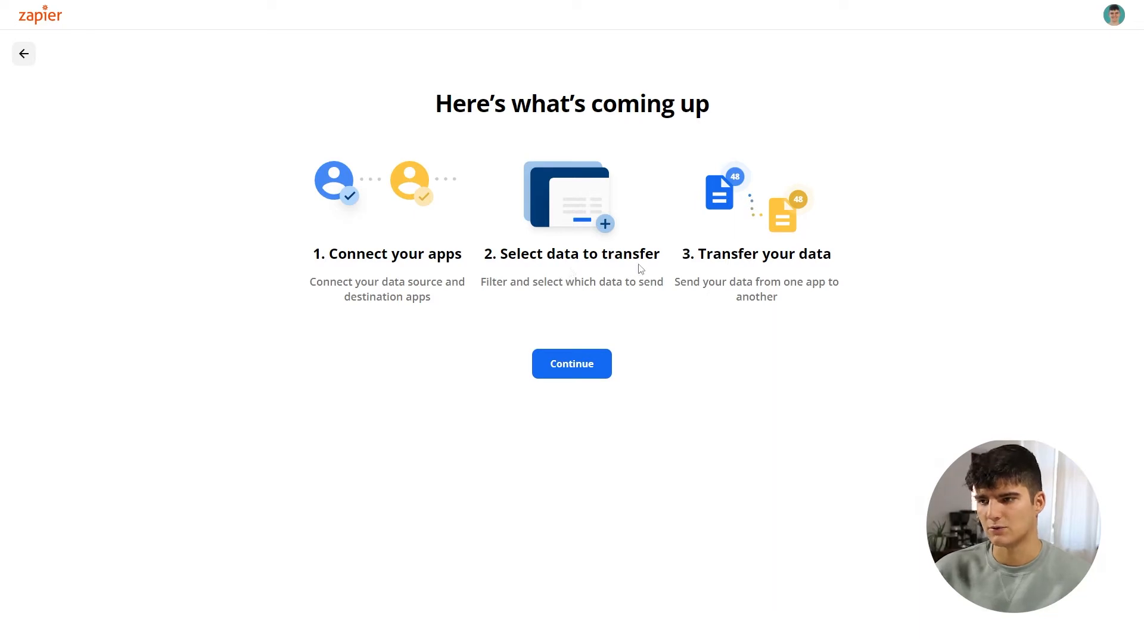
# Step: Begin the transfer setup with Gmail as the source app and Attachment as the source data
pyautogui.click(554, 364)
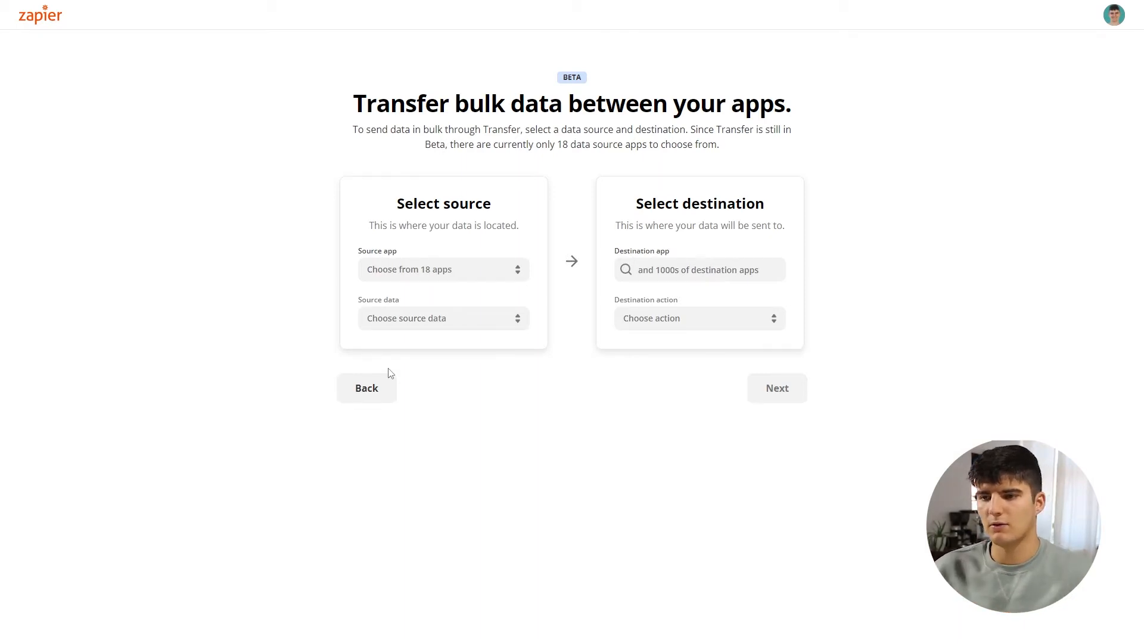
pyautogui.click(389, 277)
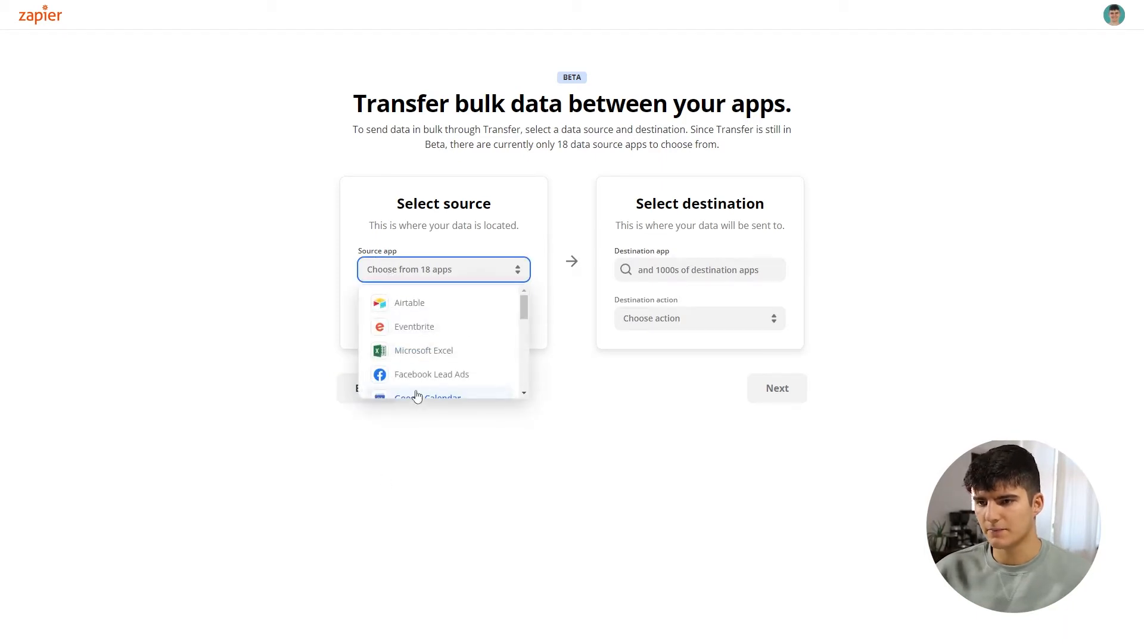
pyautogui.scroll(-2, 417, 375)
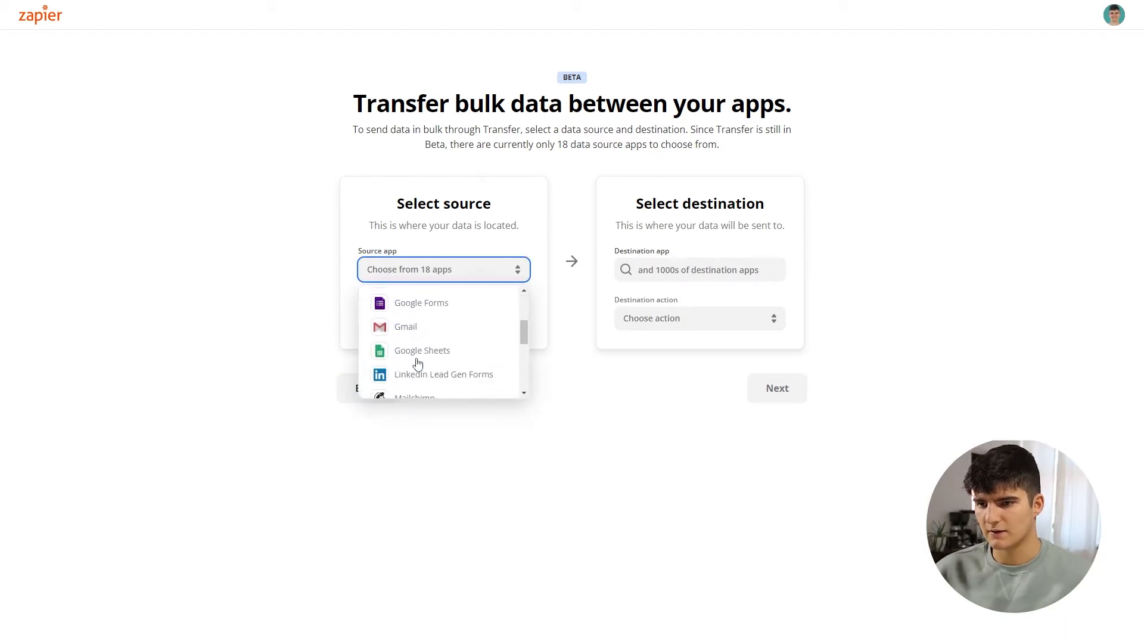
pyautogui.click(402, 328)
pyautogui.click(382, 330)
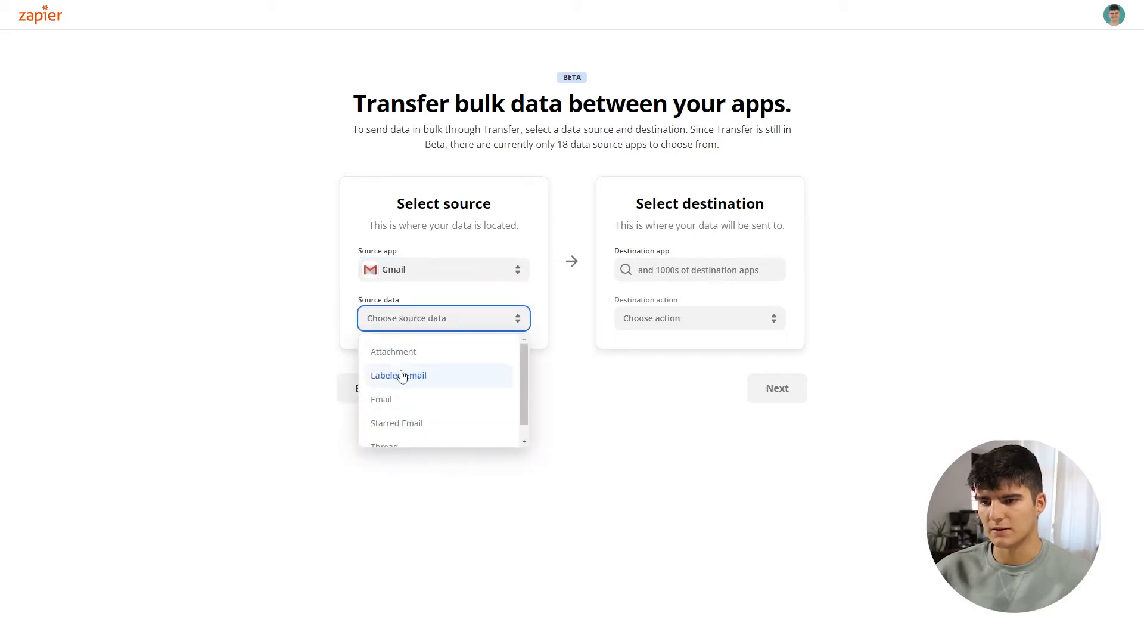
pyautogui.scroll(-1, 401, 375)
pyautogui.scroll(1, 401, 376)
pyautogui.click(402, 353)
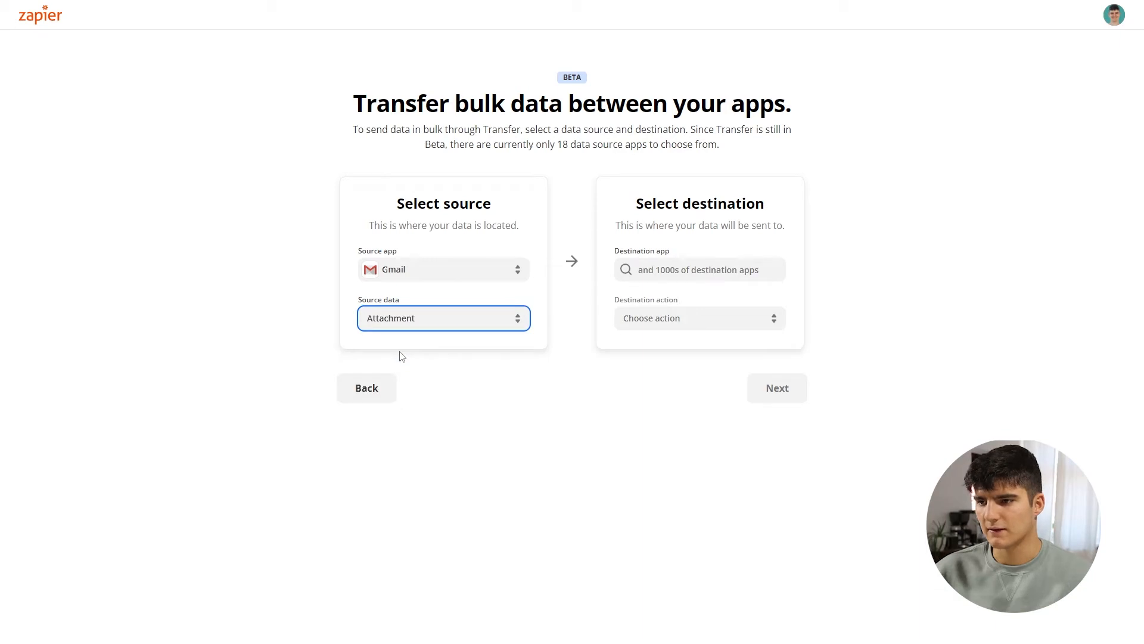
# Step: Set the destination app to Google Drive with the Upload File action and proceed to the account connection
pyautogui.click(669, 265)
pyautogui.write('goog')
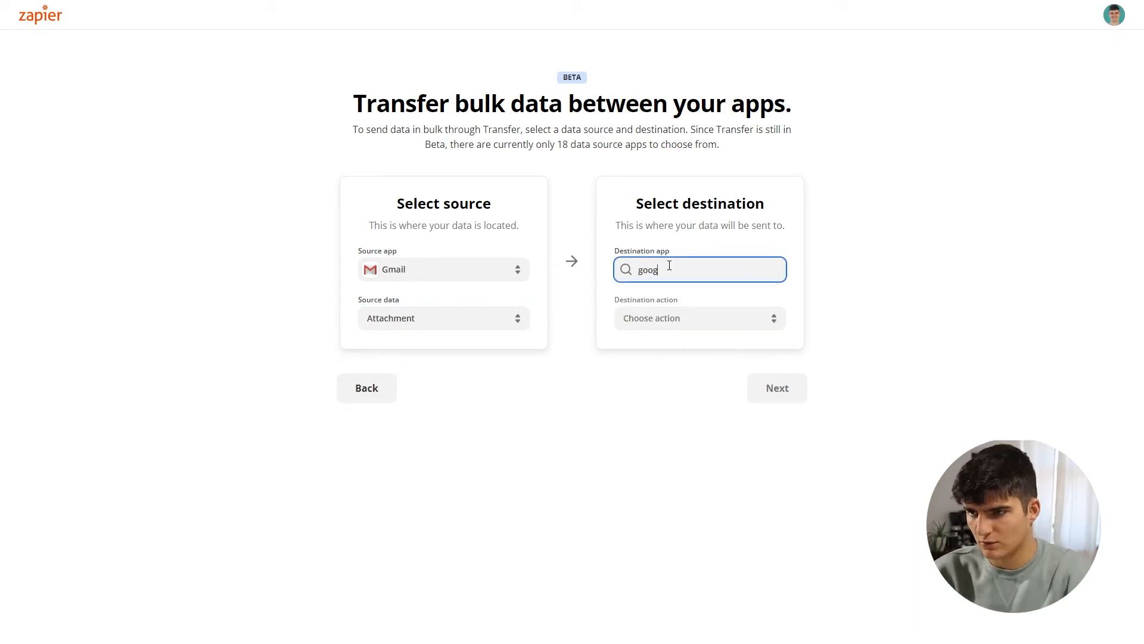
pyautogui.write('le drive')
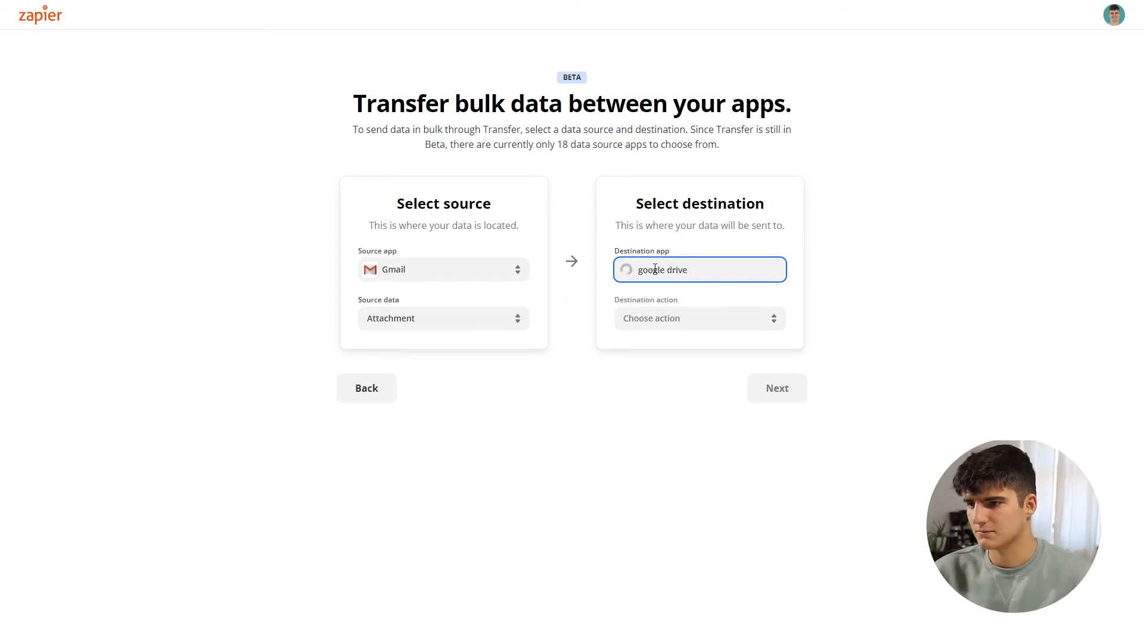
pyautogui.click(661, 299)
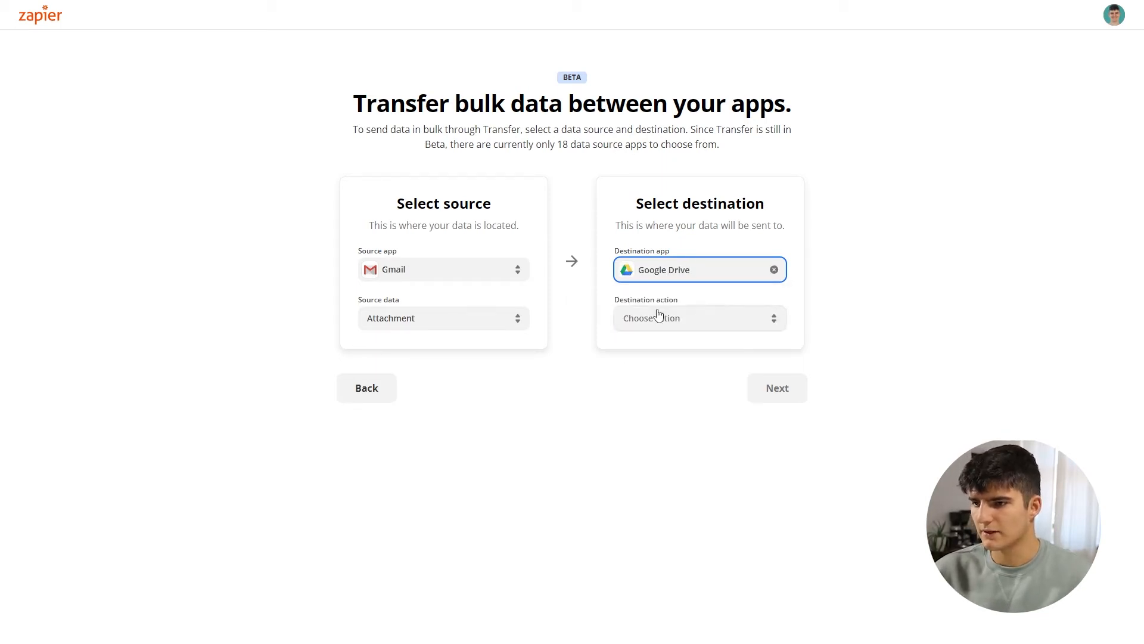
pyautogui.click(644, 320)
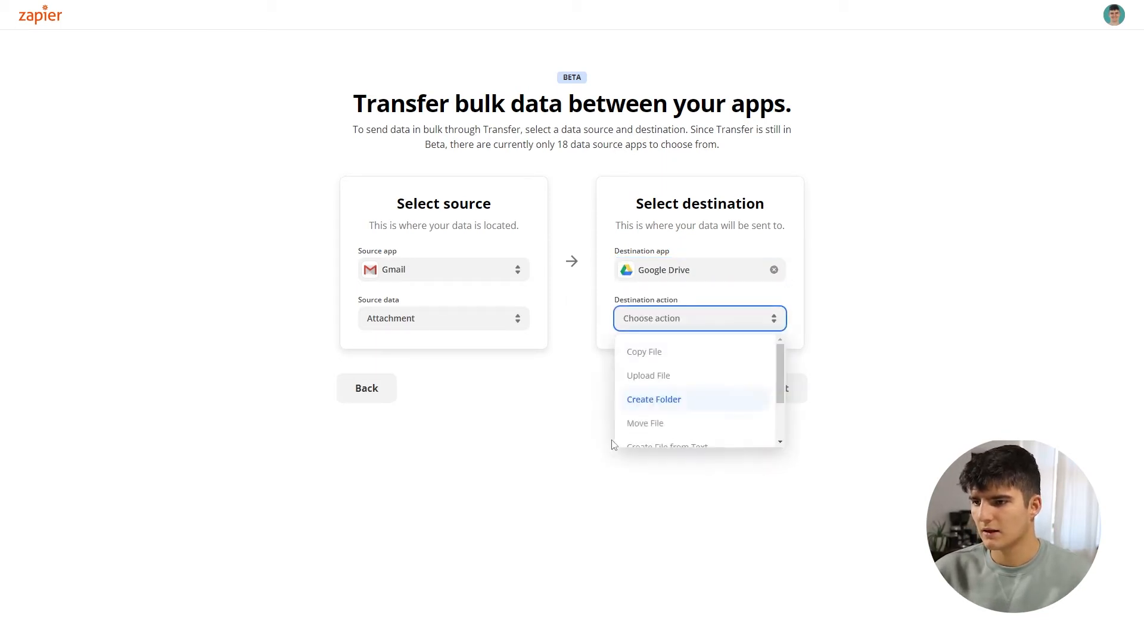
pyautogui.scroll(-1, 647, 396)
pyautogui.scroll(2, 645, 388)
pyautogui.click(645, 377)
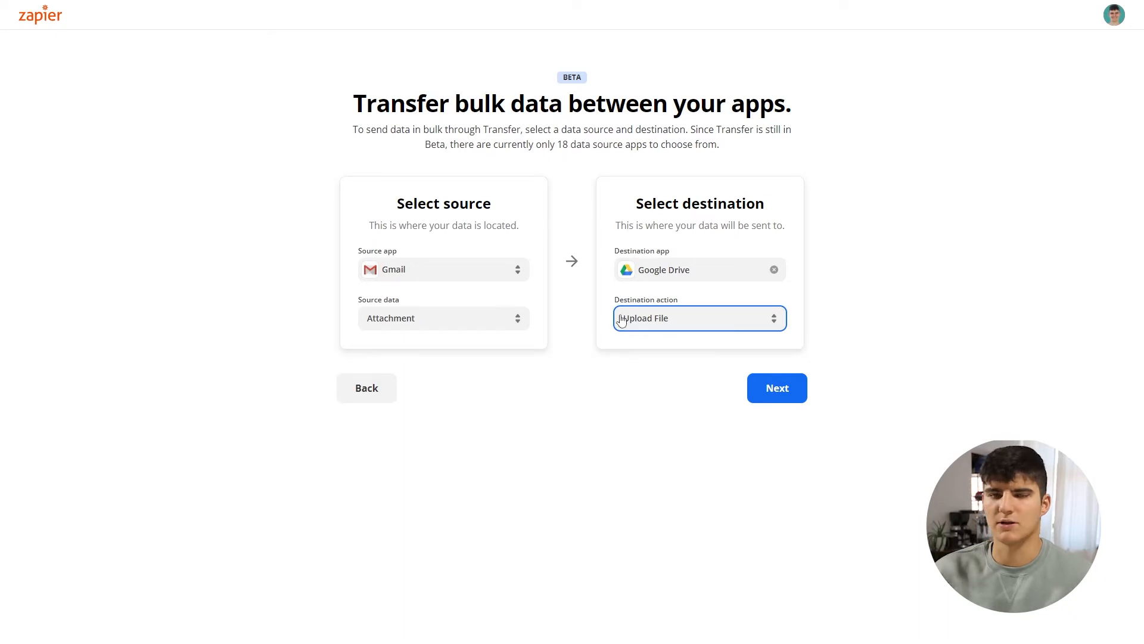
pyautogui.click(777, 396)
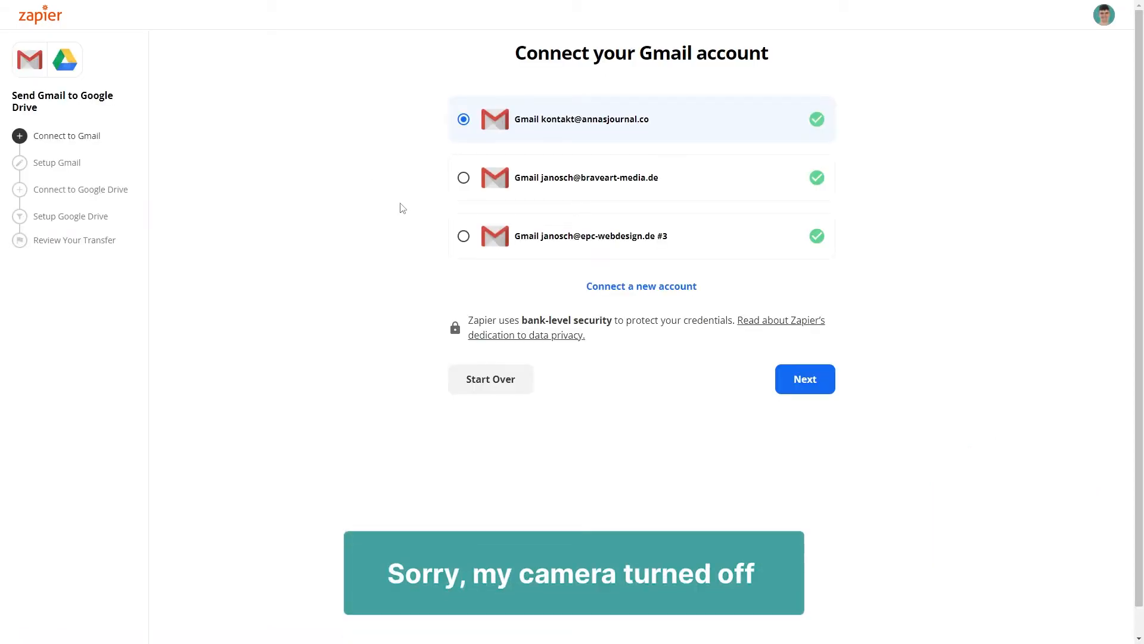
# Step: Connect the second listed Gmail account and keep its data source unfiltered, with no mailbox label or search string
pyautogui.click(464, 177)
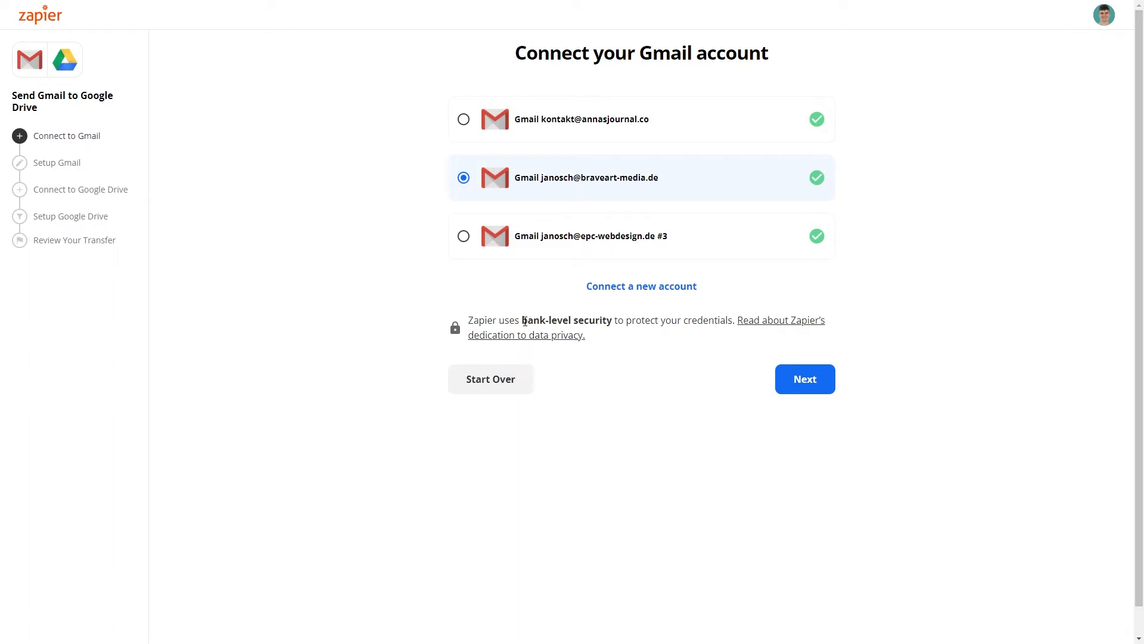
pyautogui.click(811, 387)
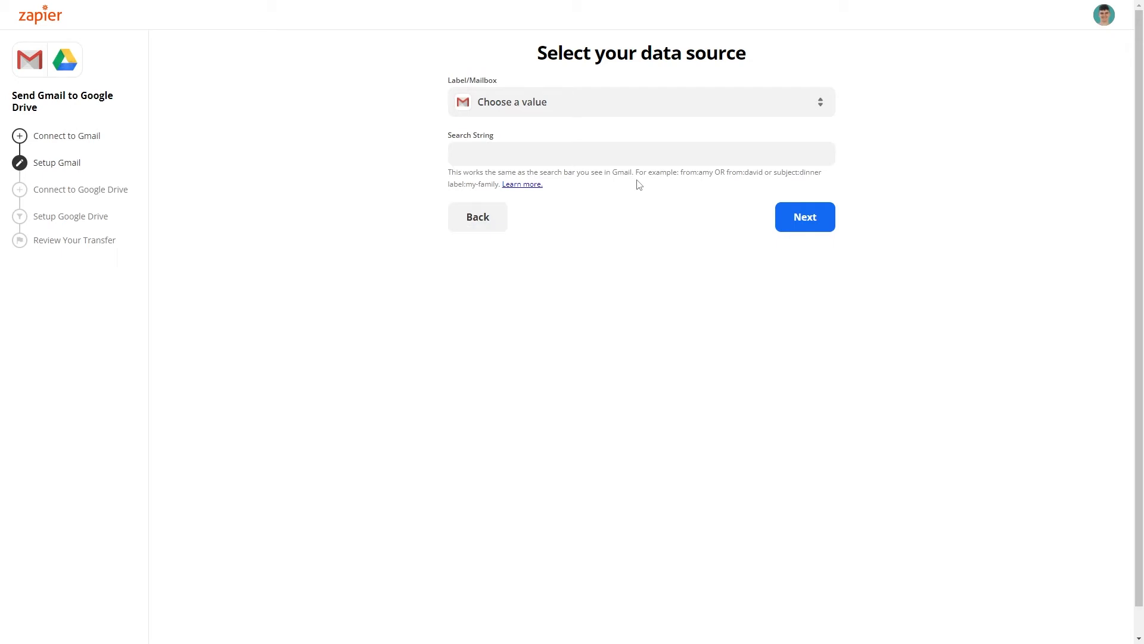
pyautogui.click(493, 107)
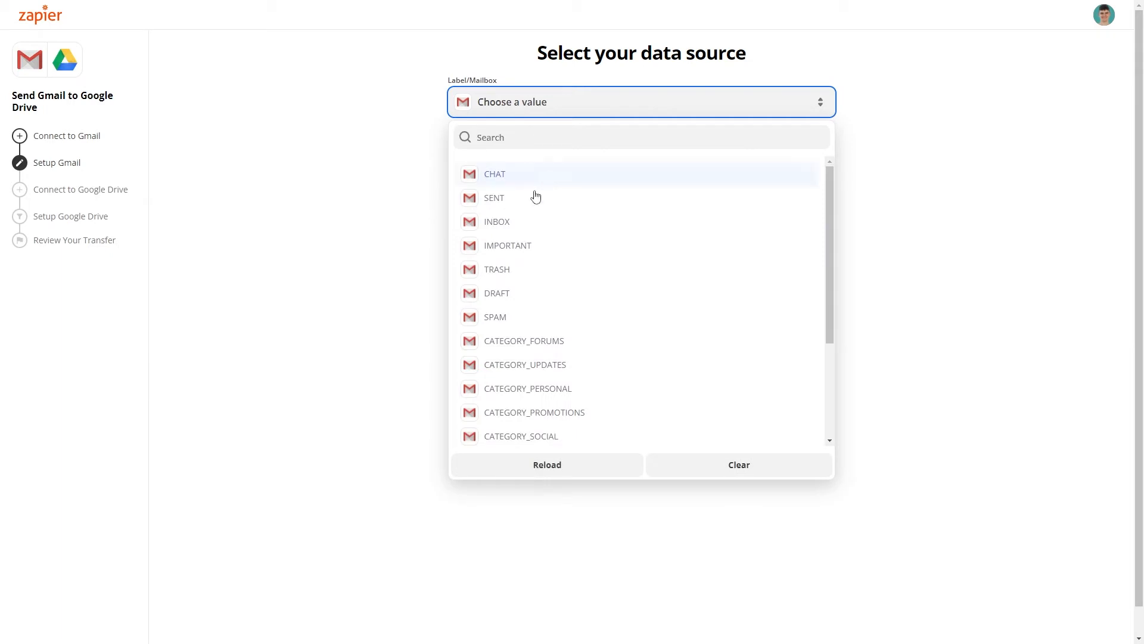
pyautogui.scroll(-2, 534, 262)
pyautogui.scroll(-2, 561, 280)
pyautogui.scroll(4, 477, 247)
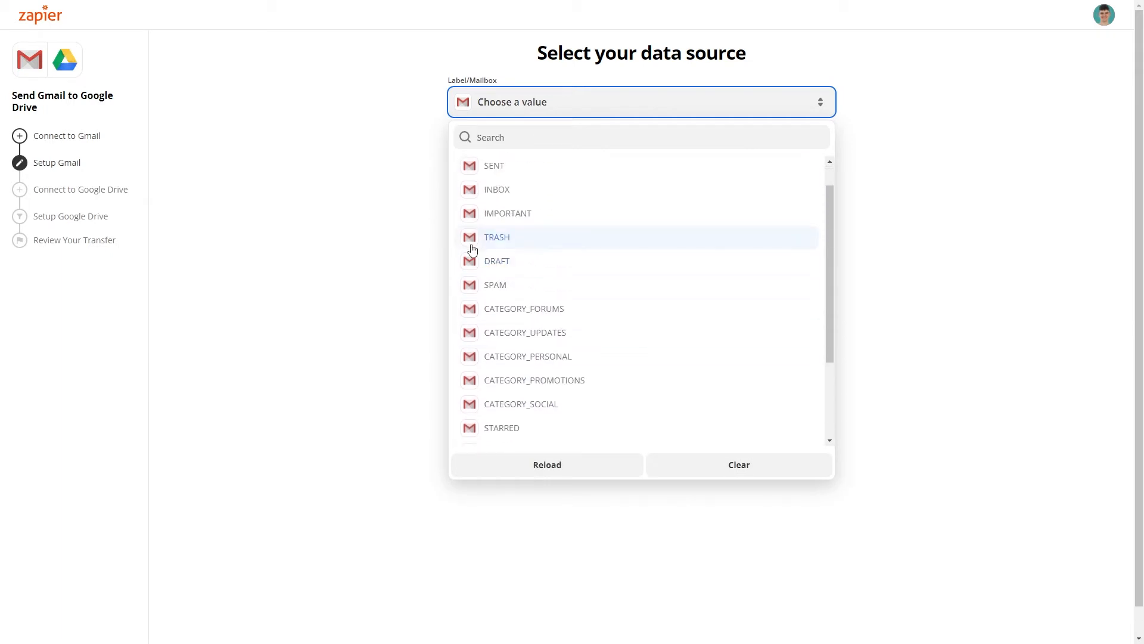
pyautogui.click(370, 179)
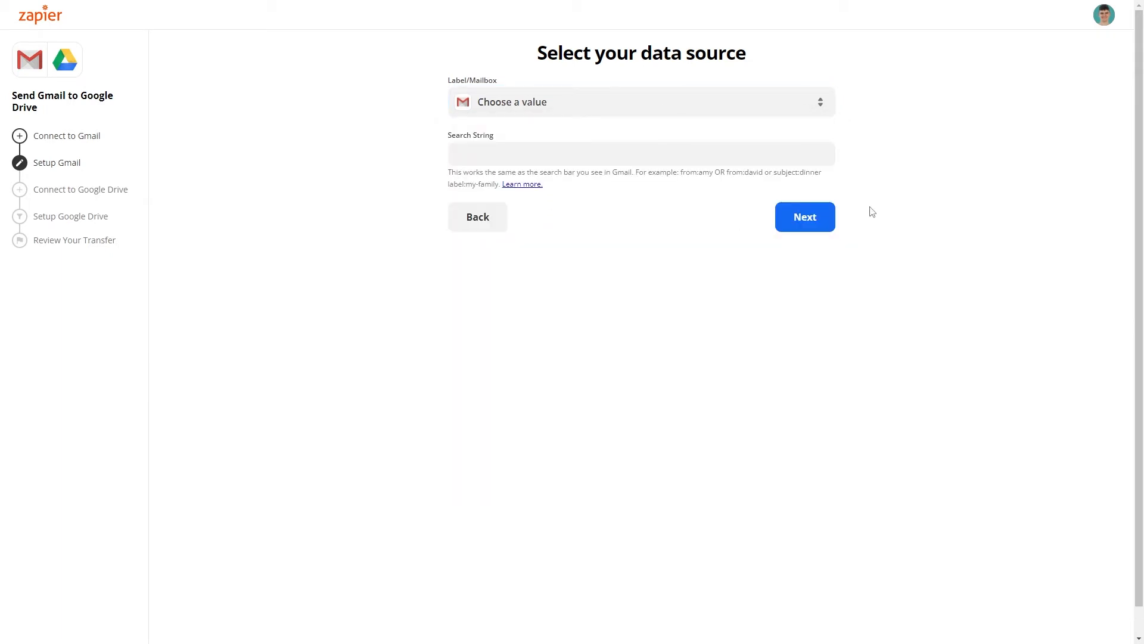
pyautogui.click(818, 221)
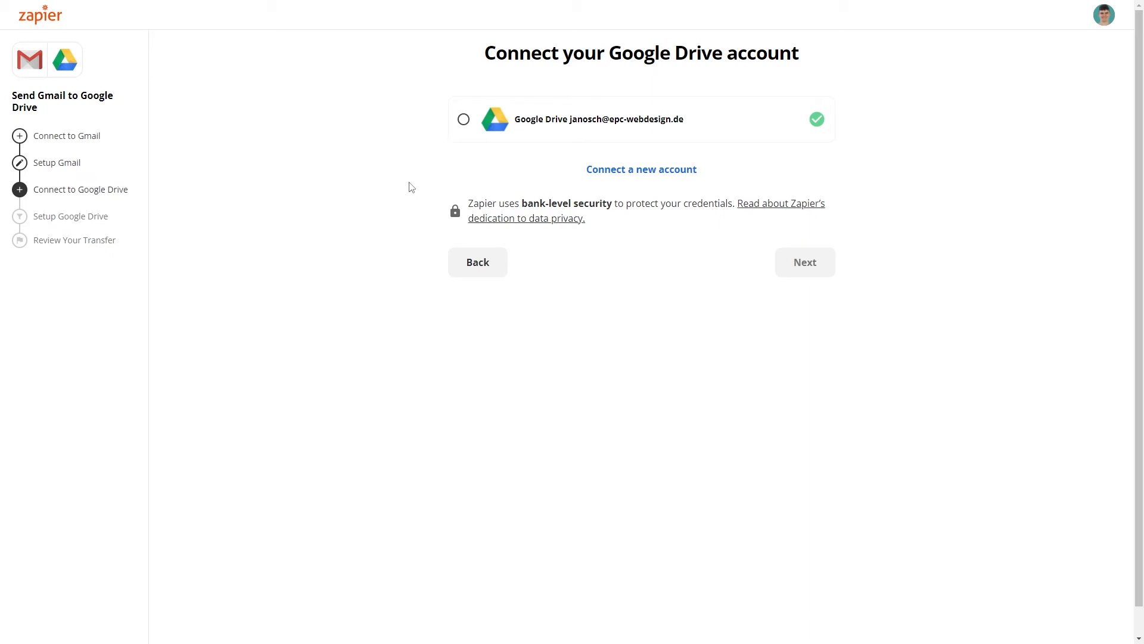
# Step: Connect the listed Google Drive account and set the upload location to the Zapier transfers demo folder in My Google Drive
pyautogui.click(462, 118)
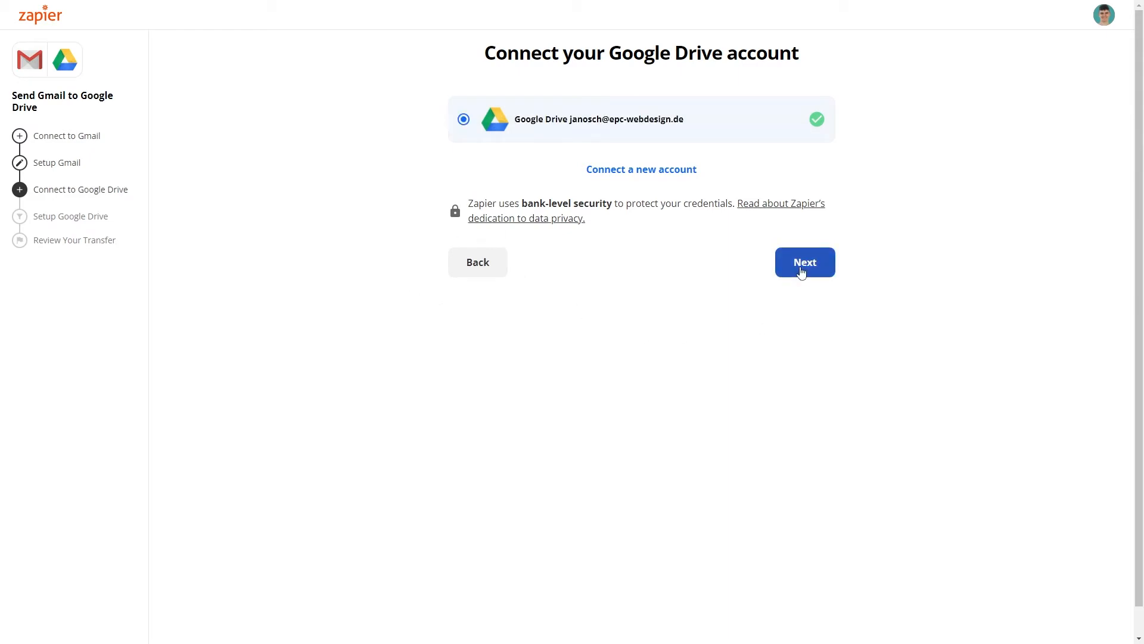
pyautogui.click(801, 272)
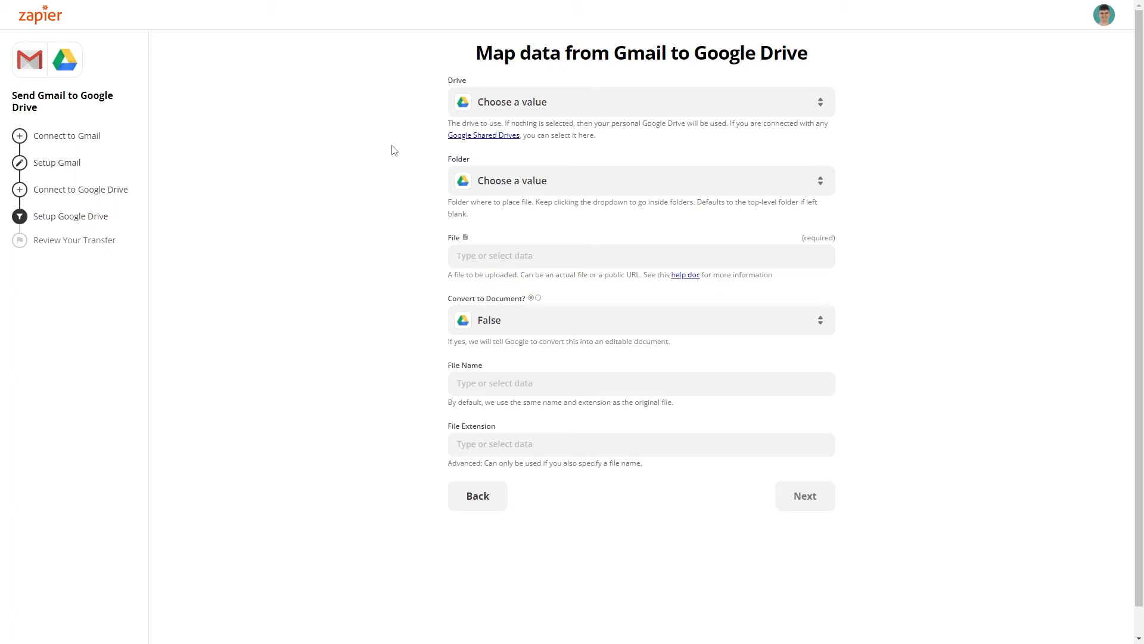
pyautogui.click(511, 105)
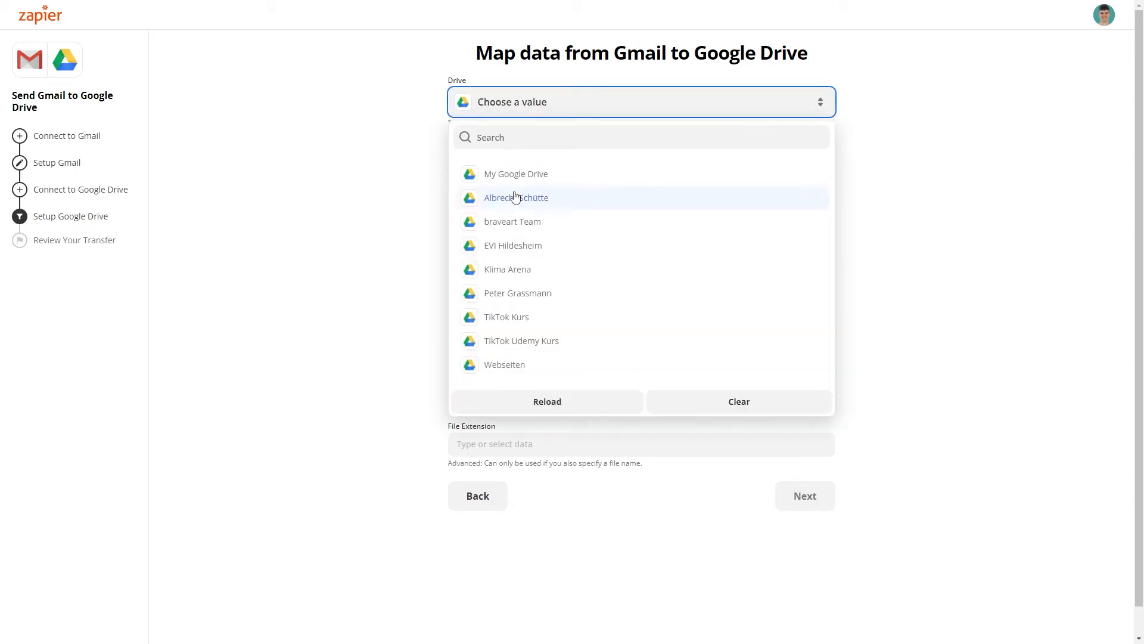
pyautogui.click(523, 173)
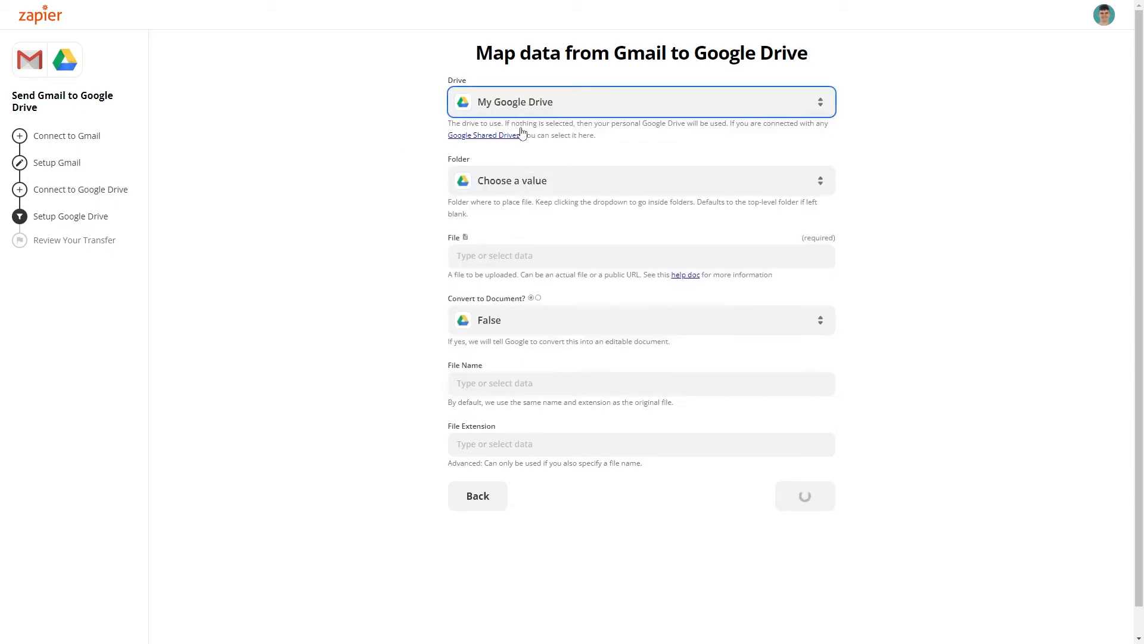
pyautogui.click(536, 181)
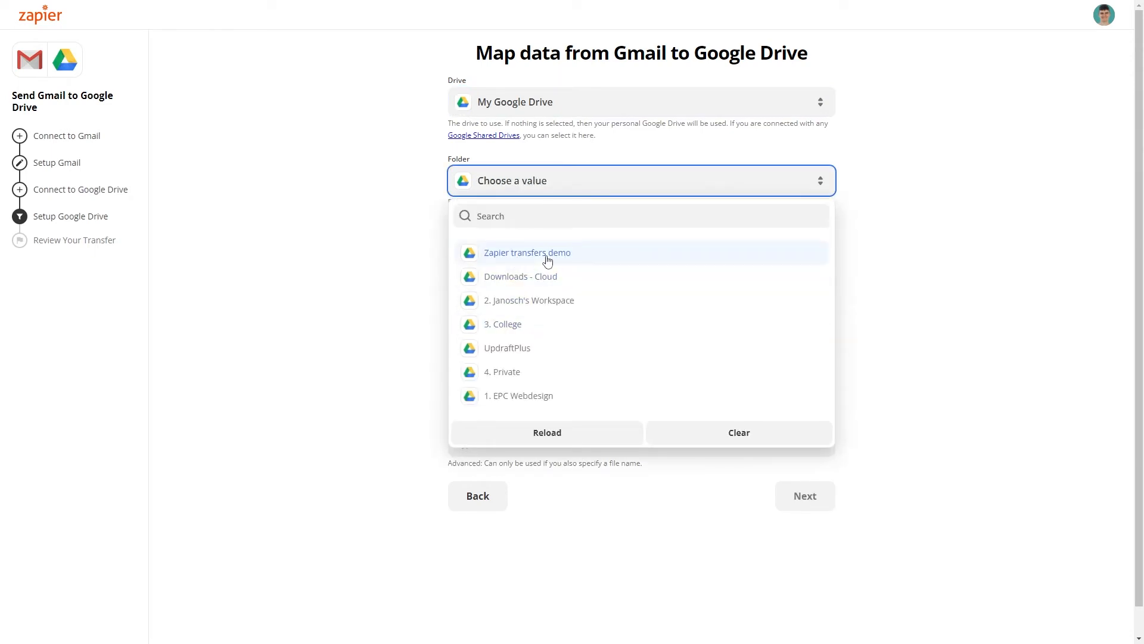
pyautogui.click(507, 257)
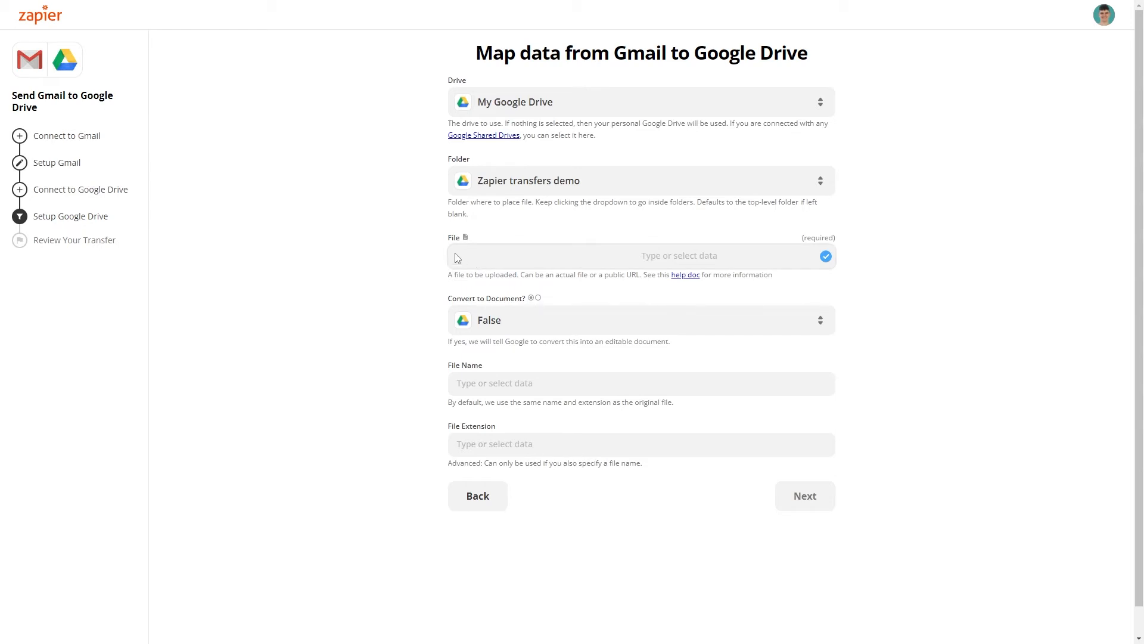
# Step: Map the Gmail Attachment element to the required File field and approve the field mapping preview
pyautogui.click(526, 261)
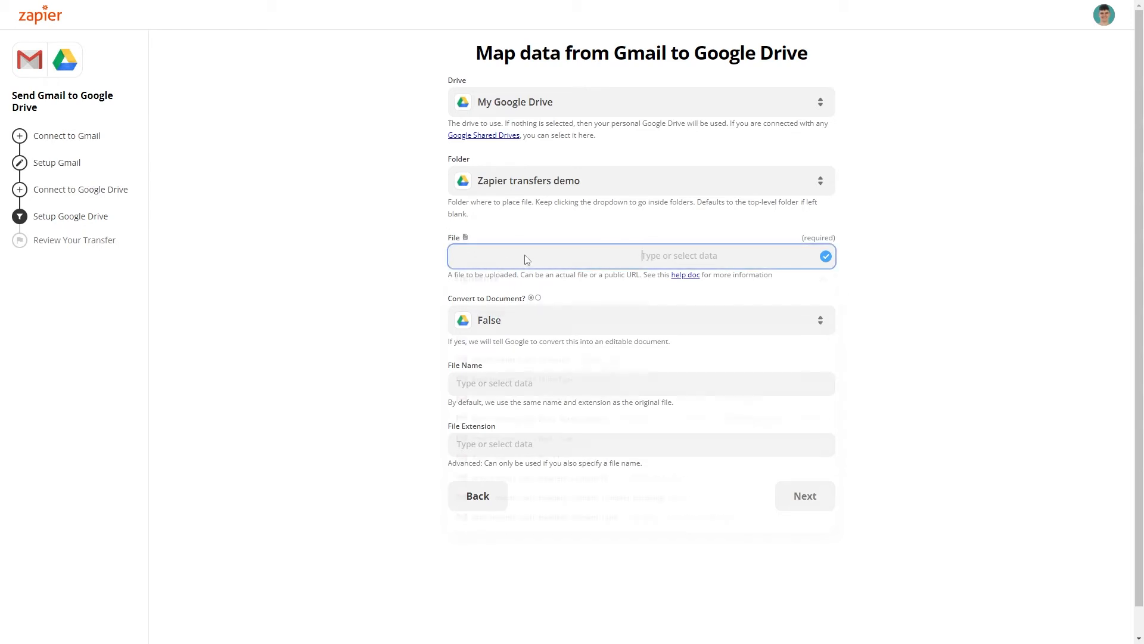
pyautogui.scroll(-1, 536, 322)
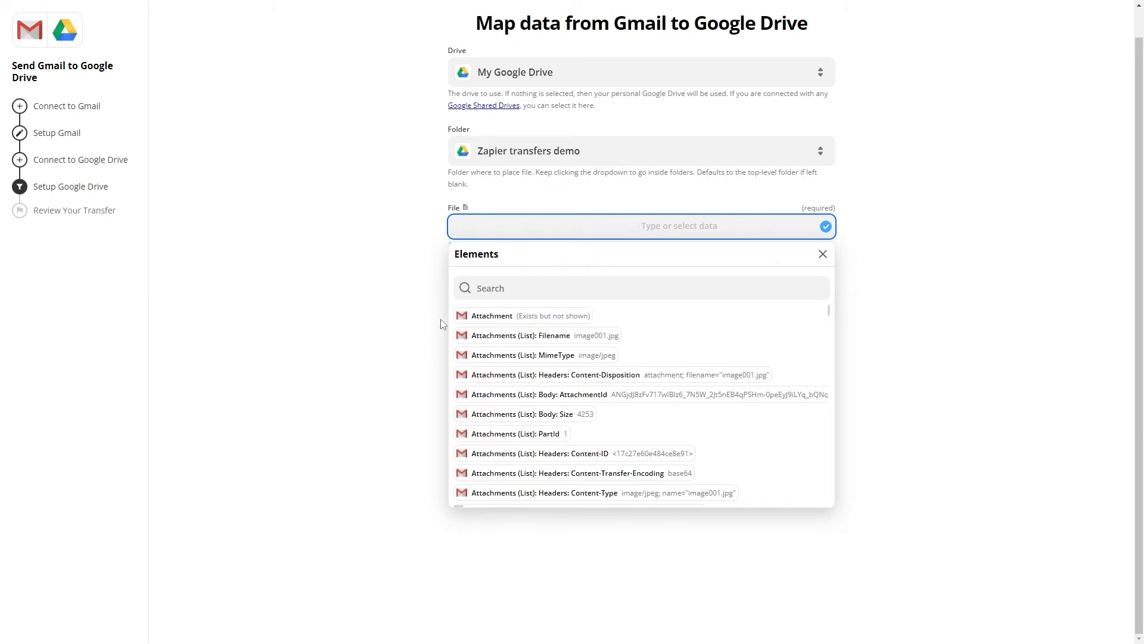
pyautogui.click(471, 316)
pyautogui.click(377, 258)
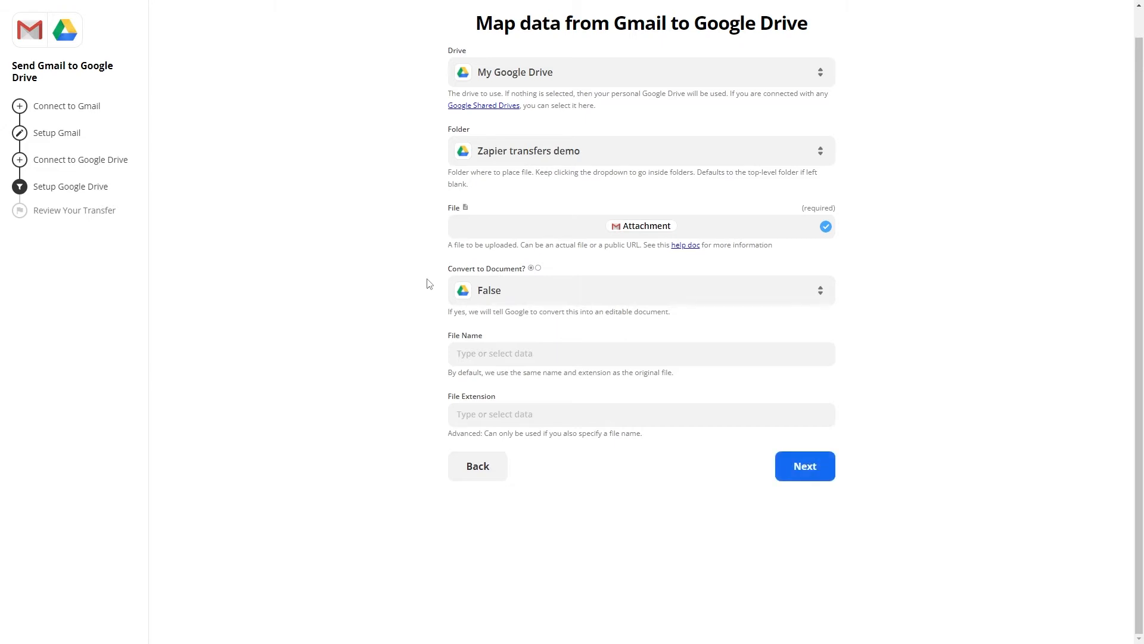
pyautogui.click(807, 468)
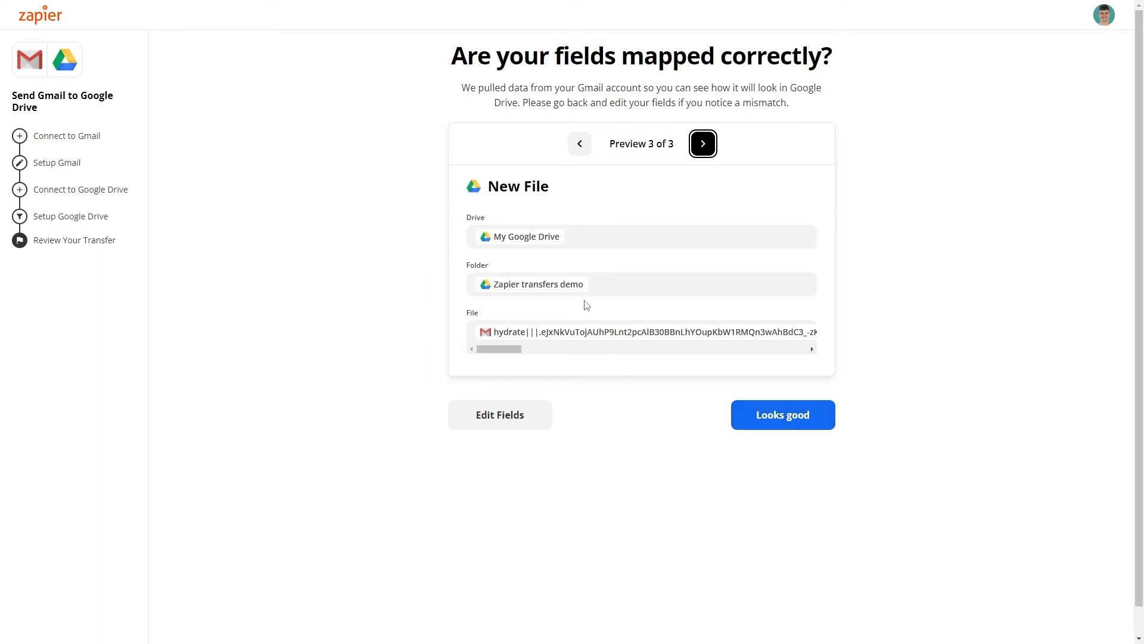
pyautogui.scroll(-1, 668, 405)
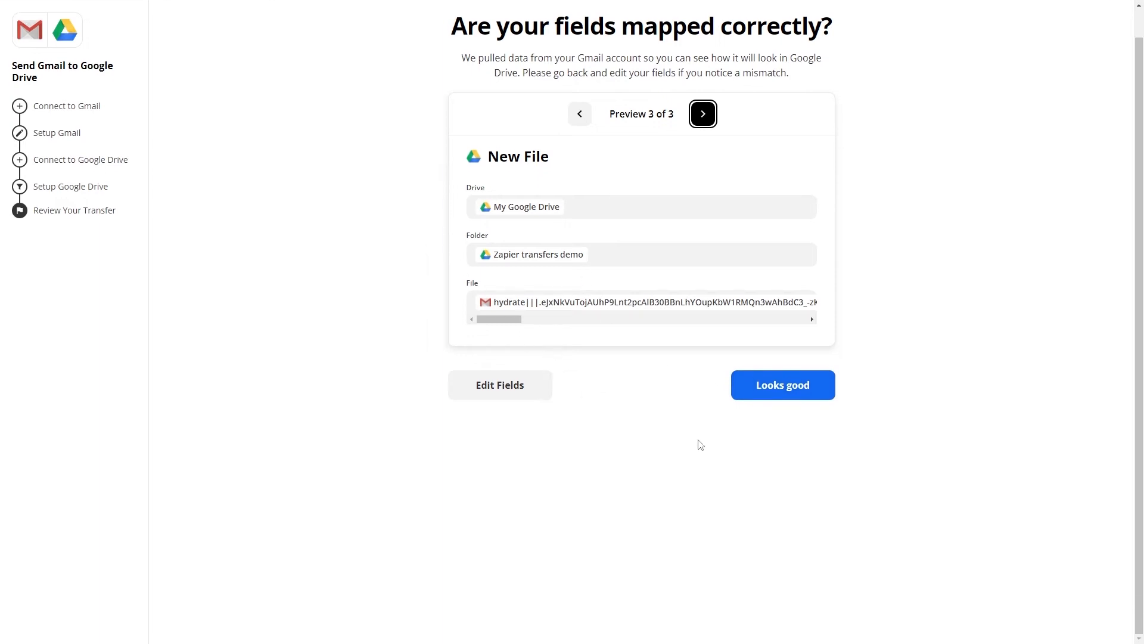
pyautogui.click(791, 392)
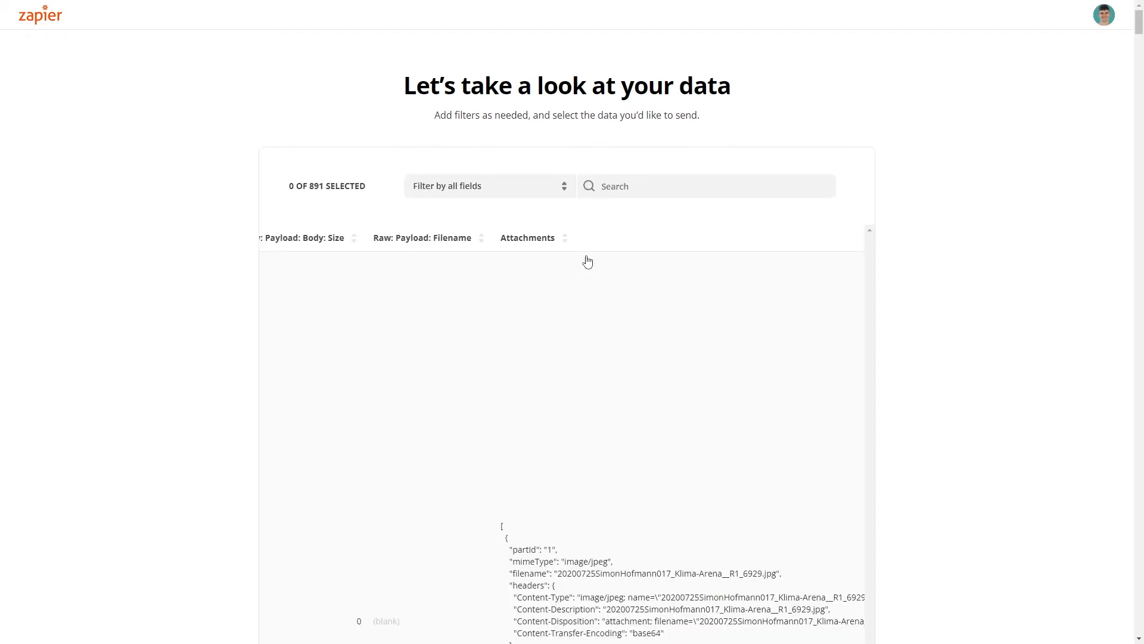
# Step: Examine the Attachments data of the Gmail records available for transfer, down to the end of the page
pyautogui.scroll(-3, 596, 334)
pyautogui.scroll(1, 506, 344)
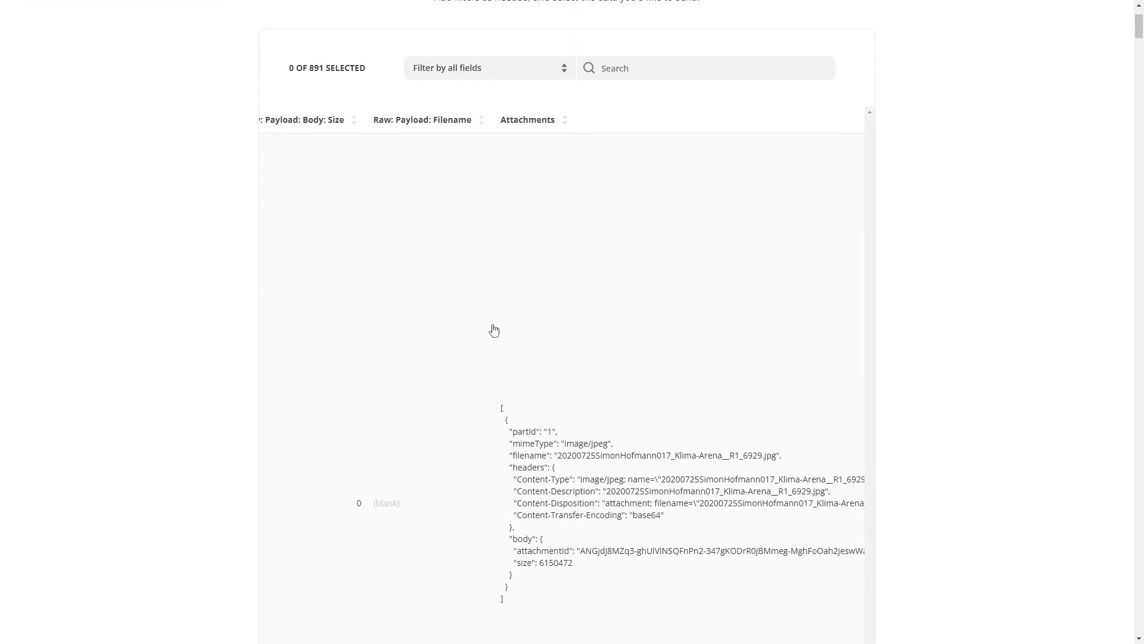
pyautogui.scroll(-2, 493, 329)
pyautogui.scroll(2, 659, 344)
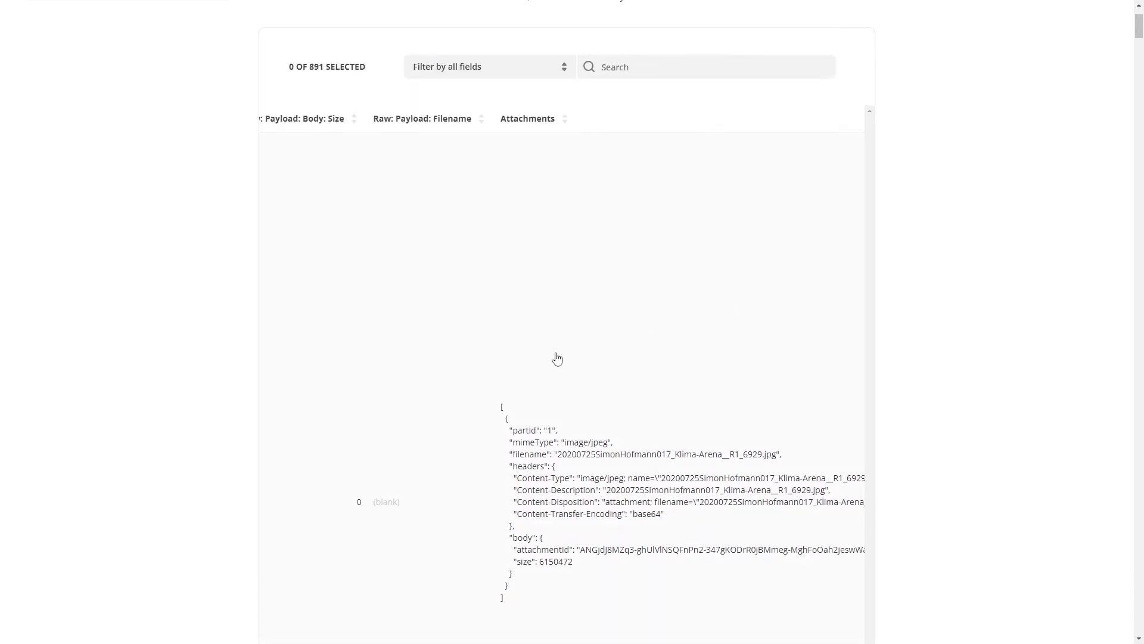
pyautogui.scroll(-6, 557, 358)
pyautogui.scroll(3, 557, 355)
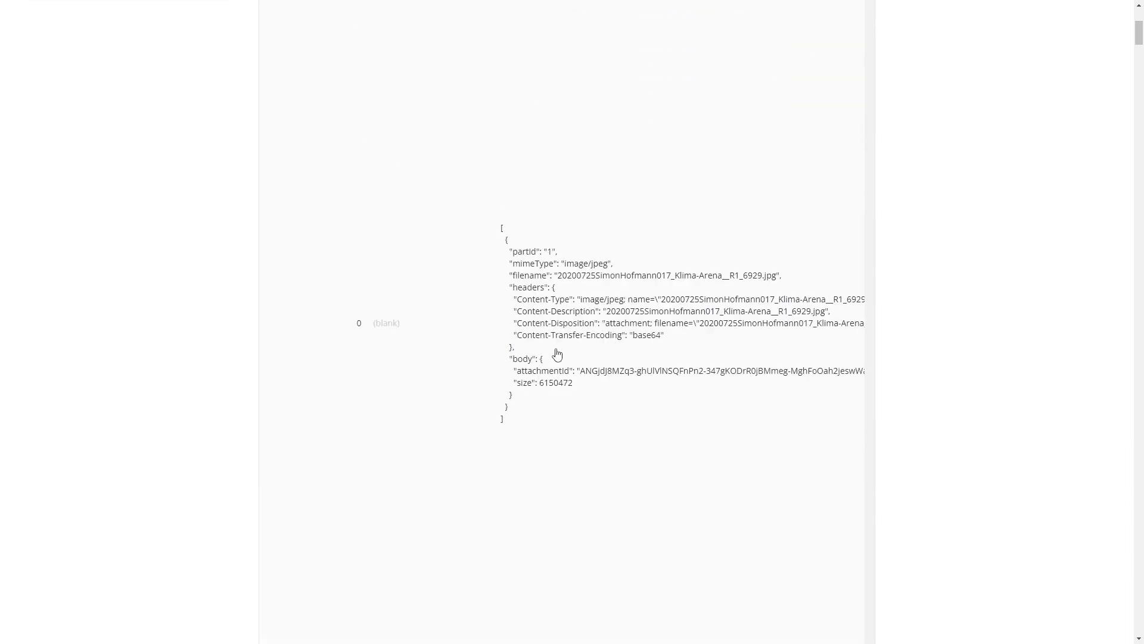
pyautogui.scroll(3, 557, 355)
pyautogui.scroll(-2, 513, 340)
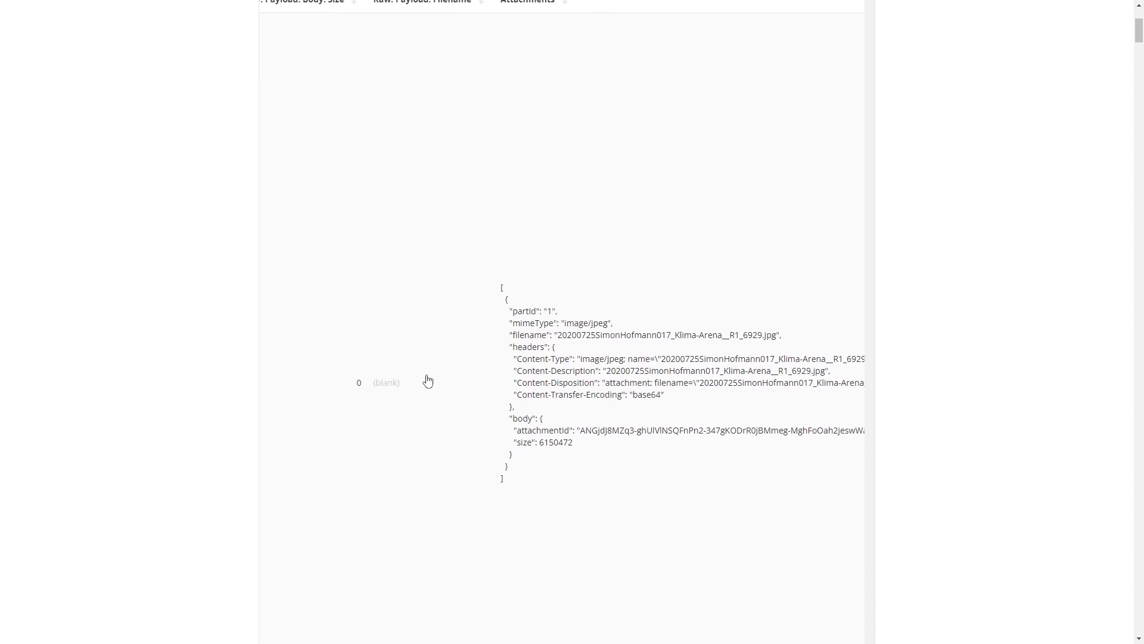
pyautogui.scroll(3, 391, 304)
pyautogui.scroll(-2, 733, 262)
pyautogui.scroll(-15, 732, 262)
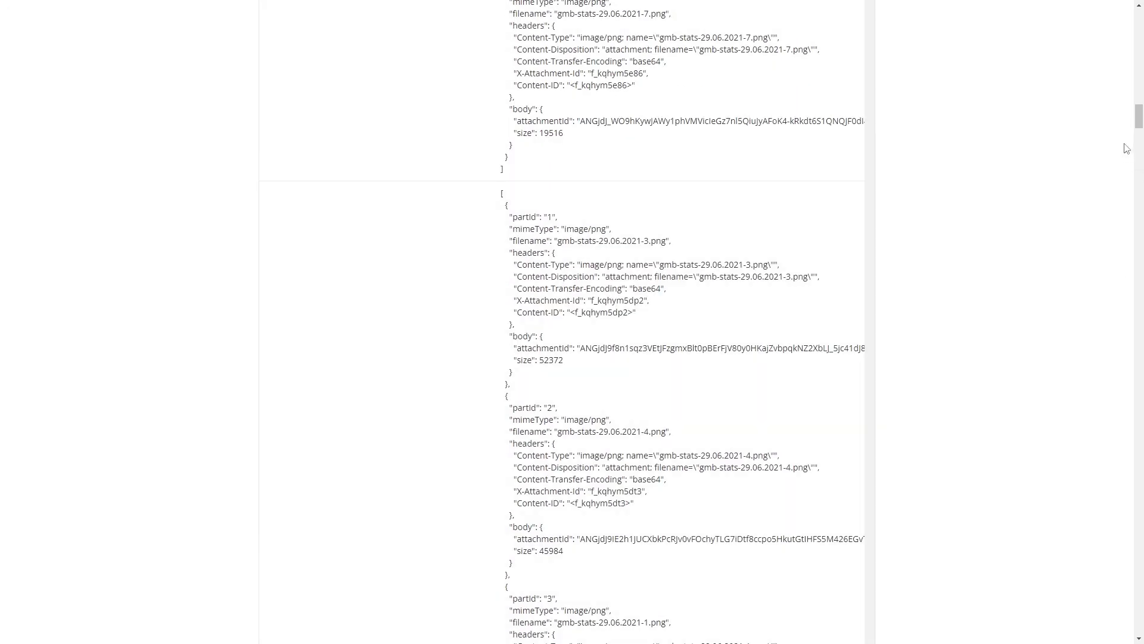
pyautogui.moveTo(1138, 111); pyautogui.dragTo(1104, 642)
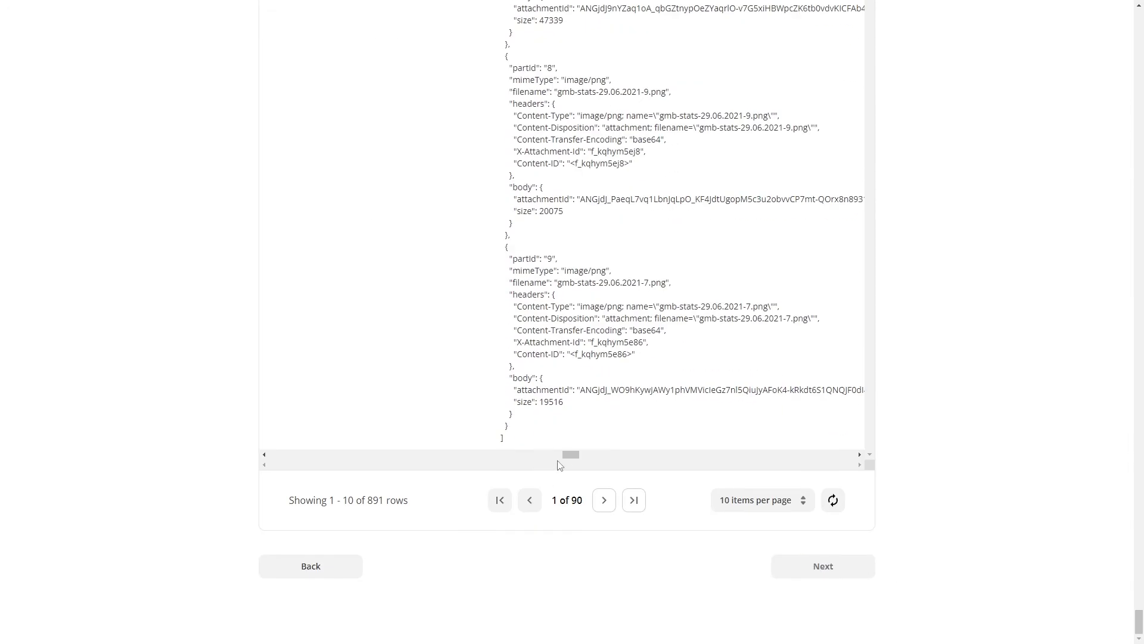
# Step: Select only the visible attachment records on the first page of the Gmail data, not all records
pyautogui.moveTo(562, 455); pyautogui.dragTo(271, 458)
pyautogui.scroll(10, 531, 296)
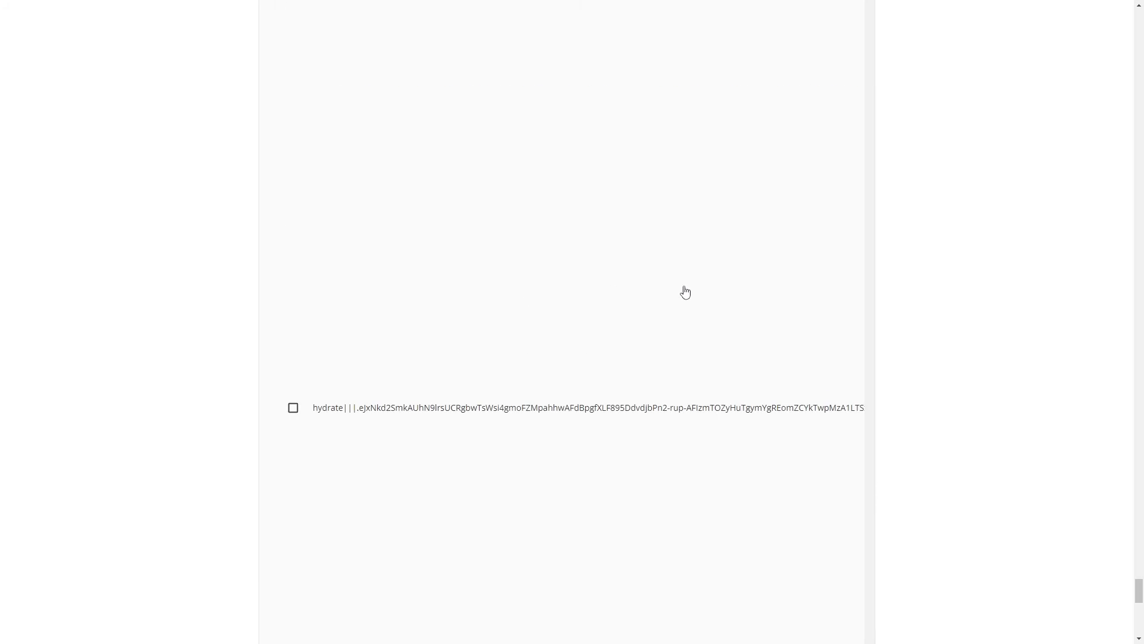
pyautogui.scroll(15, 494, 324)
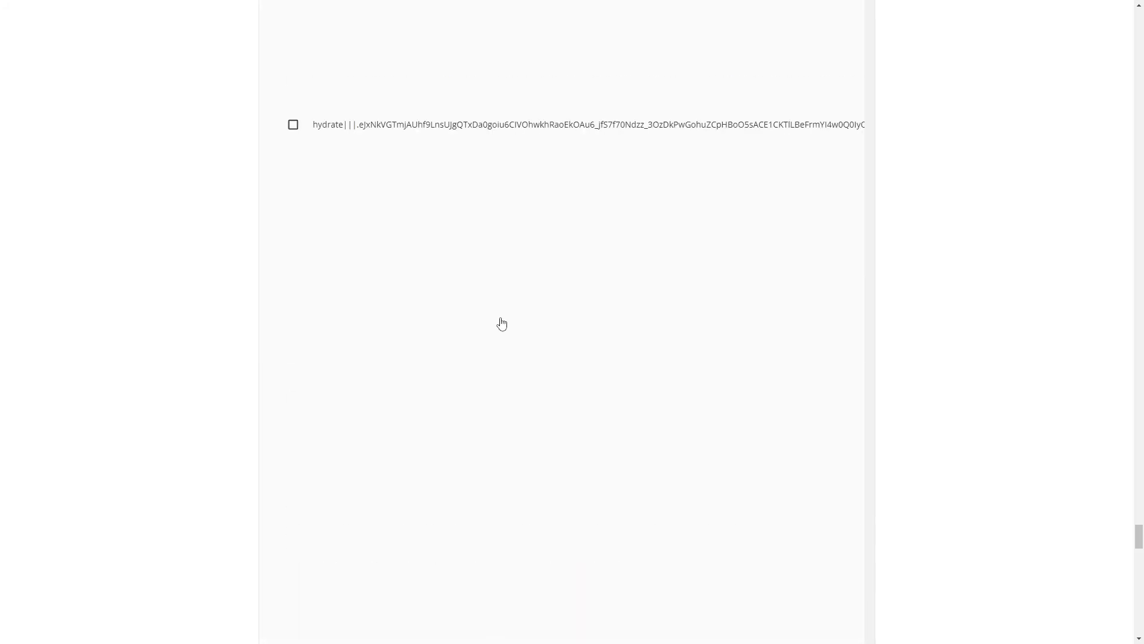
pyautogui.scroll(5, 495, 322)
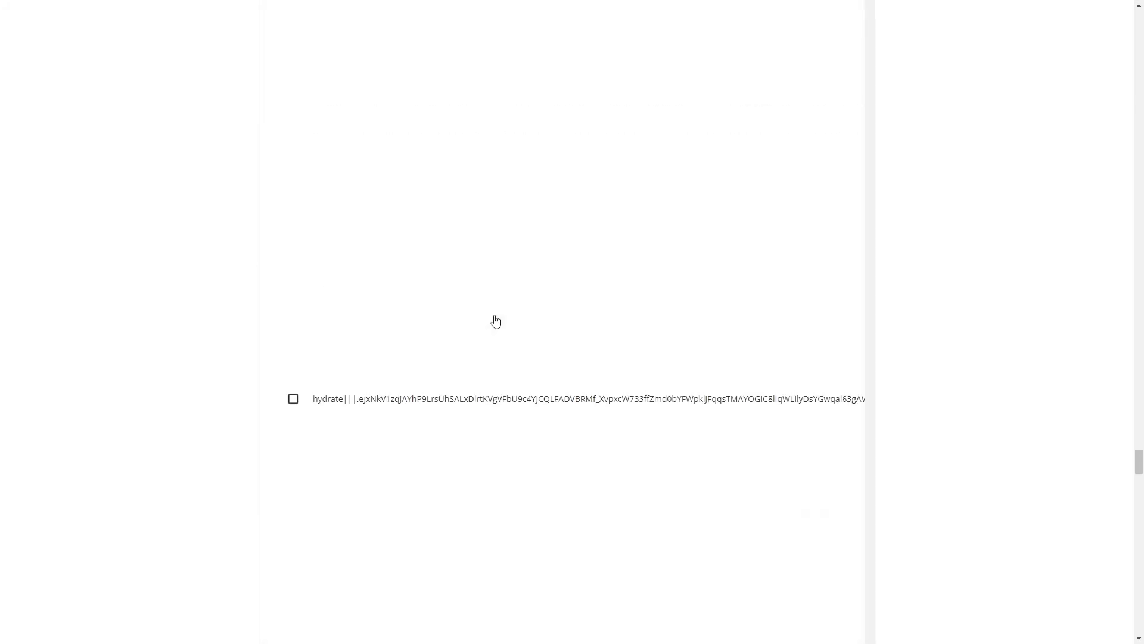
pyautogui.moveTo(1138, 448); pyautogui.dragTo(1139, 36)
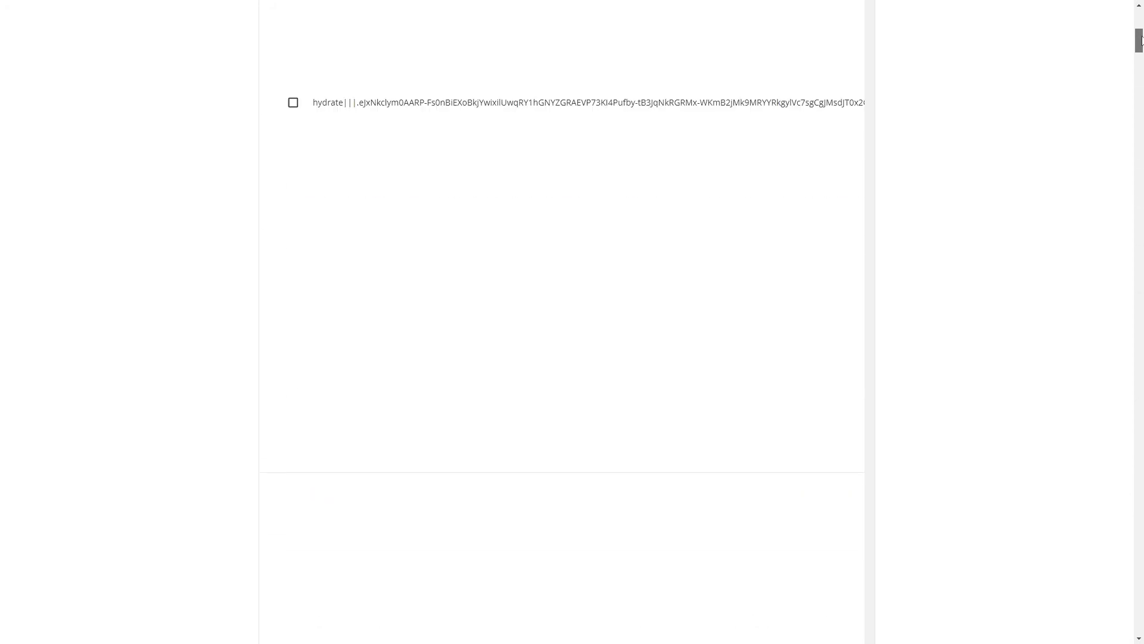
pyautogui.scroll(10, 302, 294)
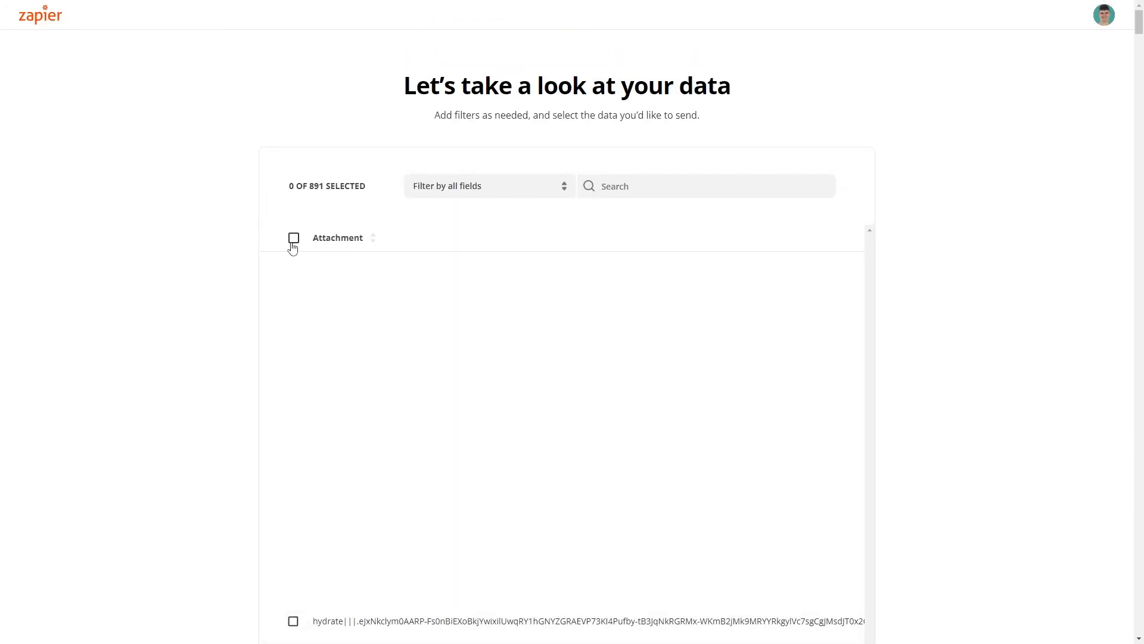
pyautogui.scroll(-4, 415, 332)
pyautogui.scroll(4, 415, 331)
pyautogui.click(294, 238)
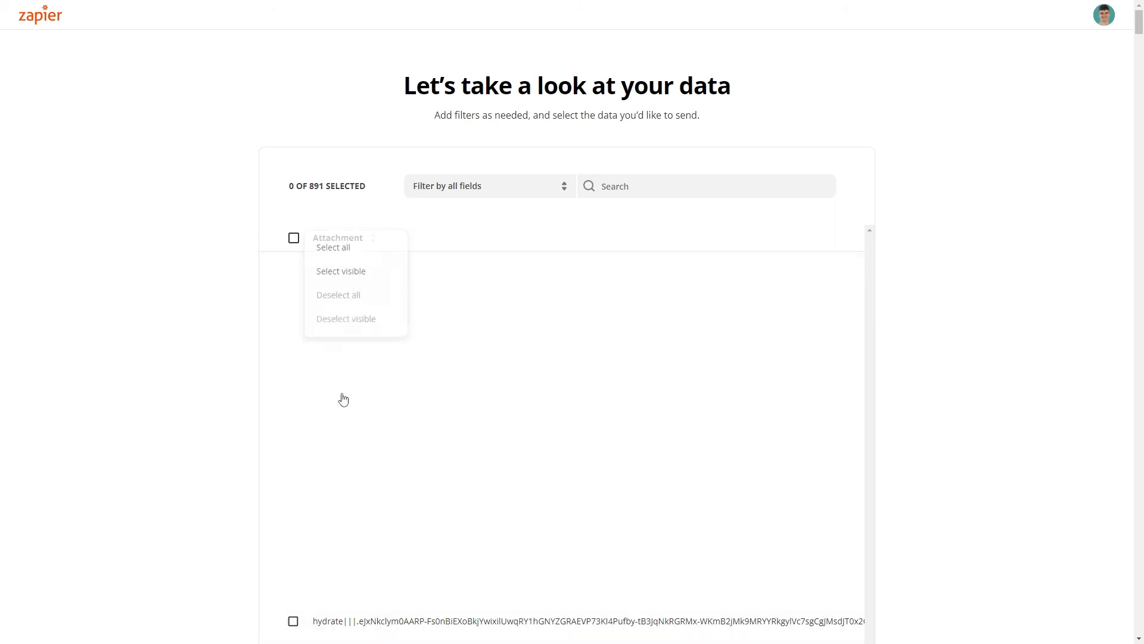
pyautogui.click(337, 272)
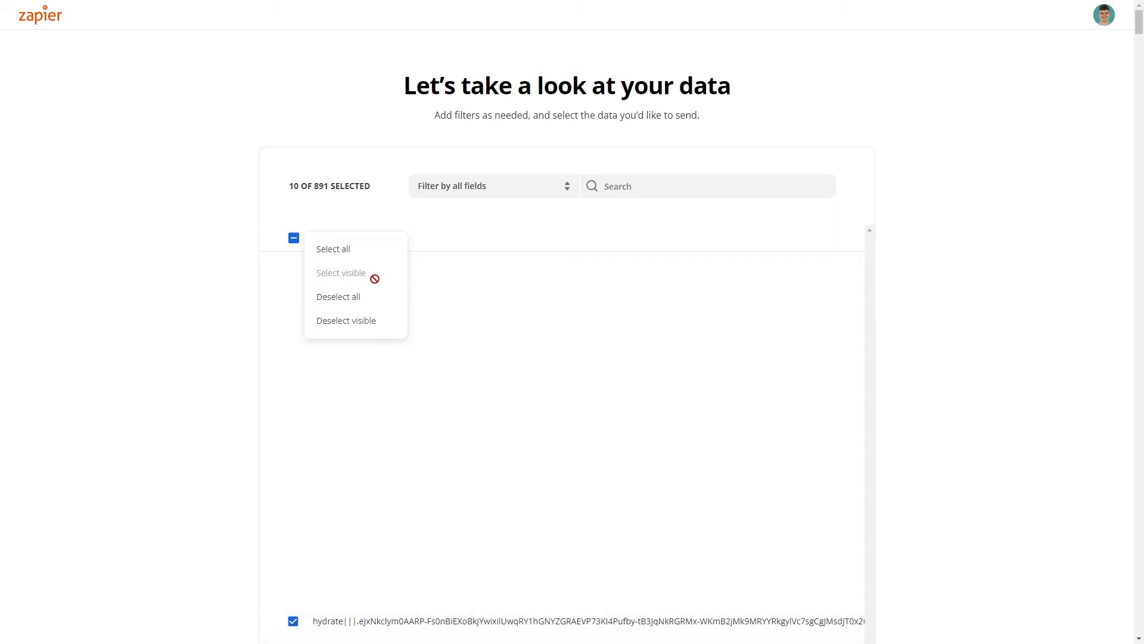
pyautogui.click(463, 236)
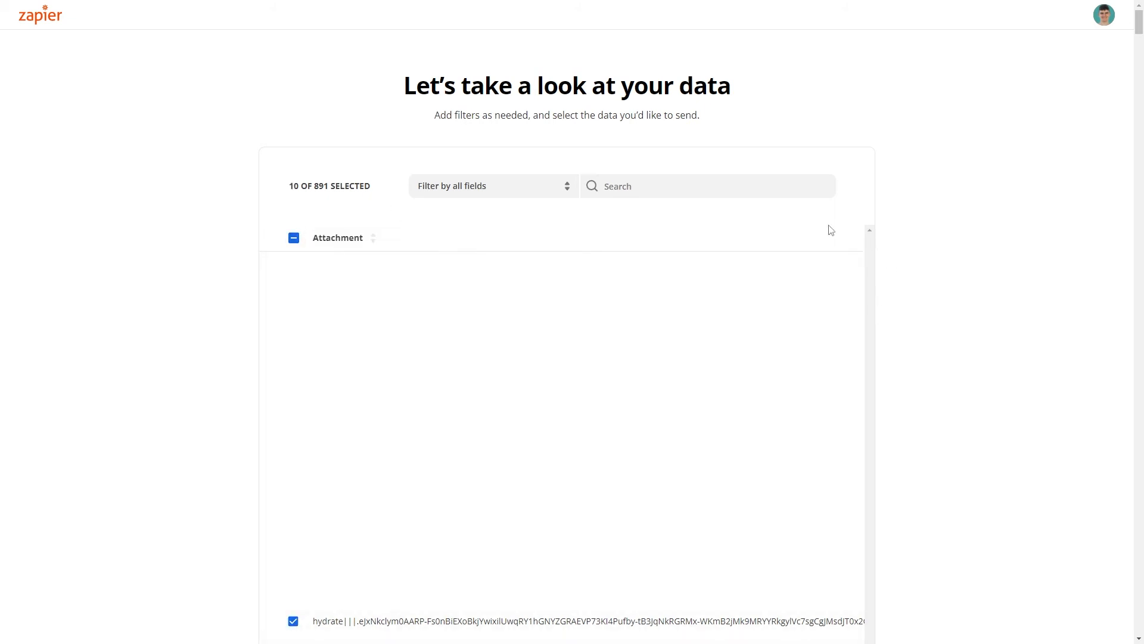
# Step: Proceed with the selected records and send the data from Gmail to Google Drive
pyautogui.scroll(-5, 846, 262)
pyautogui.moveTo(1141, 42); pyautogui.dragTo(994, 598)
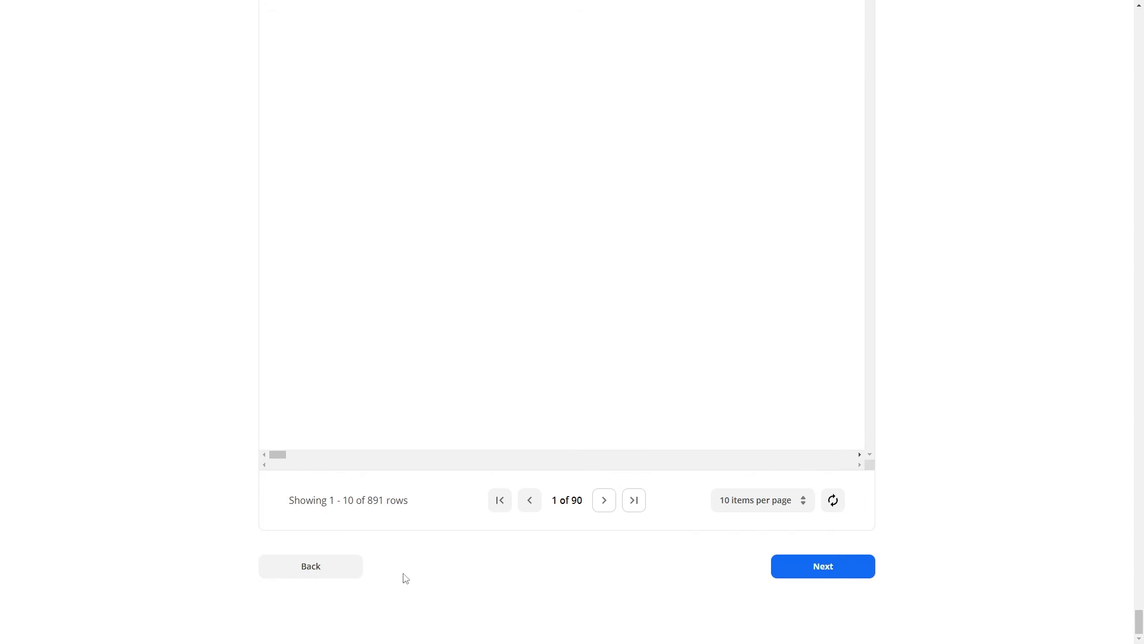
pyautogui.click(833, 574)
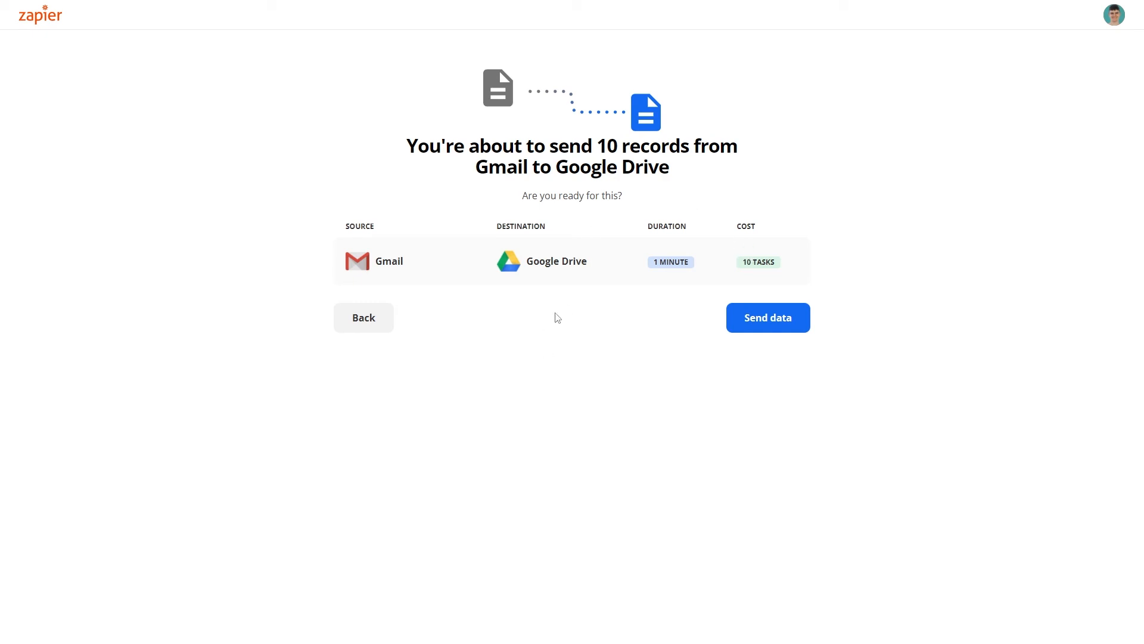
pyautogui.click(763, 327)
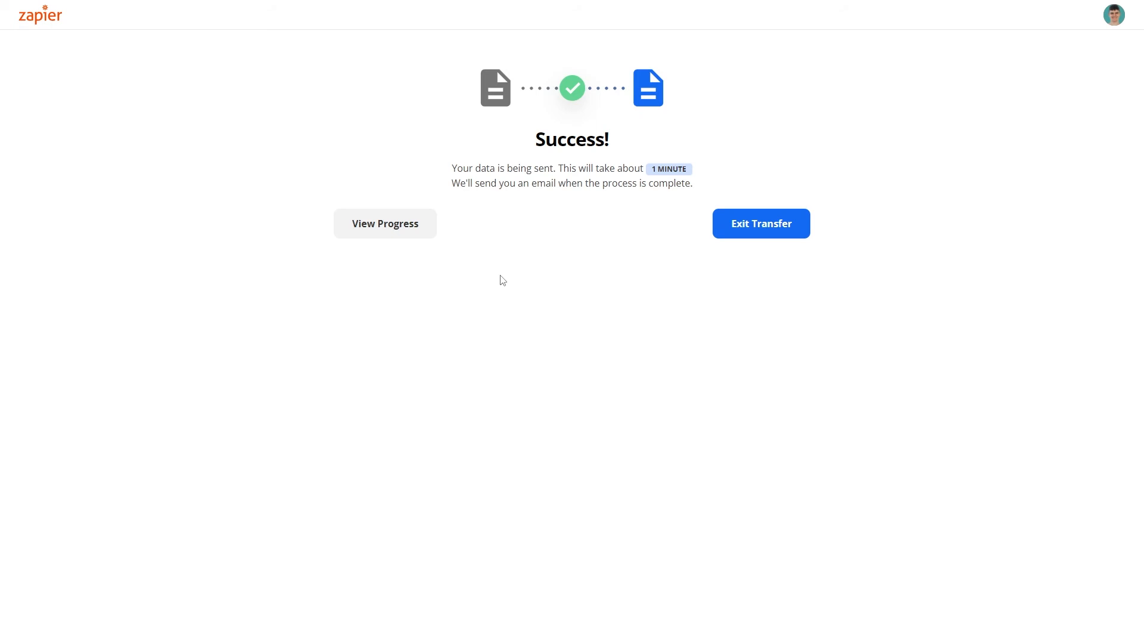
# Step: Leave full-screen view, switch to Google Drive in a new browser tab, and open the Zapier transfers demo folder in My Drive
pyautogui.press('F11')
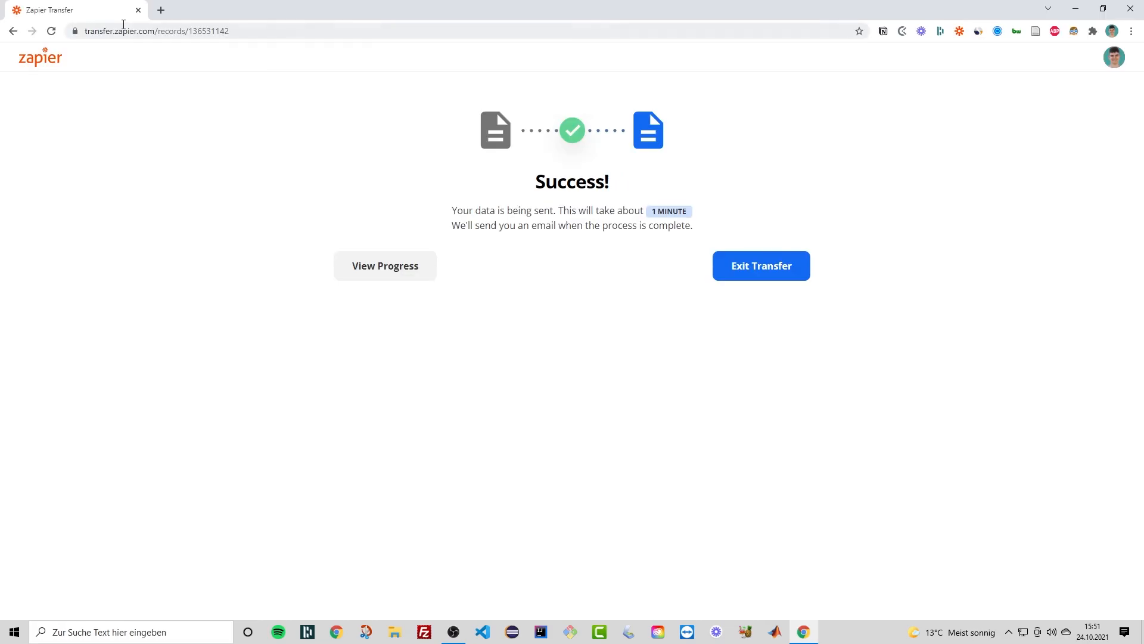
pyautogui.click(161, 11)
pyautogui.write('drive')
pyautogui.press('Return')
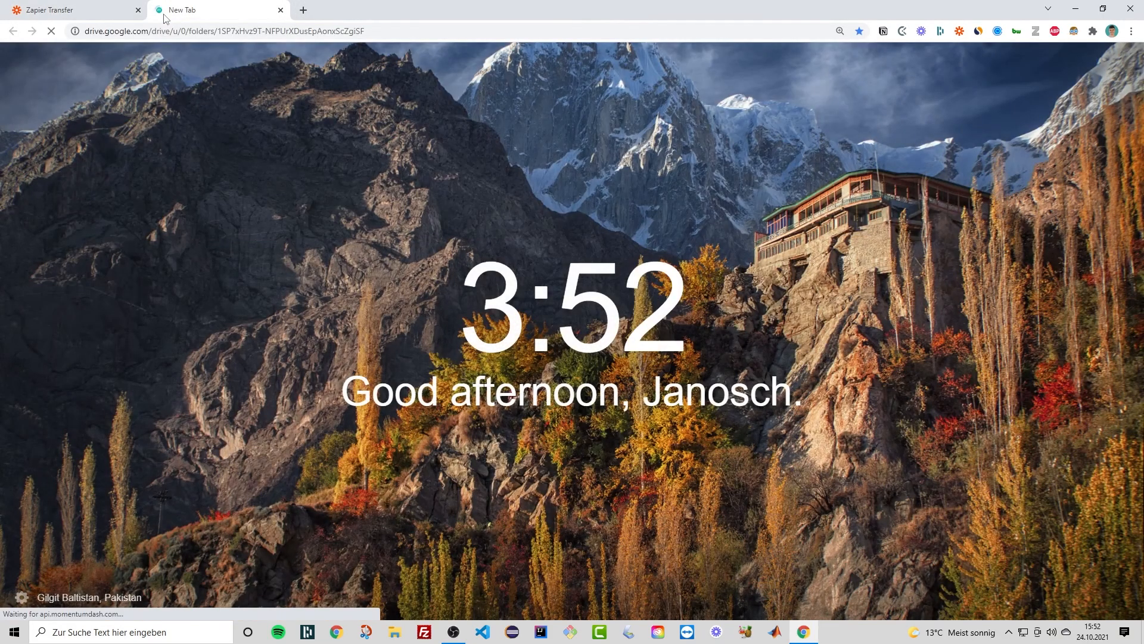
pyautogui.click(59, 159)
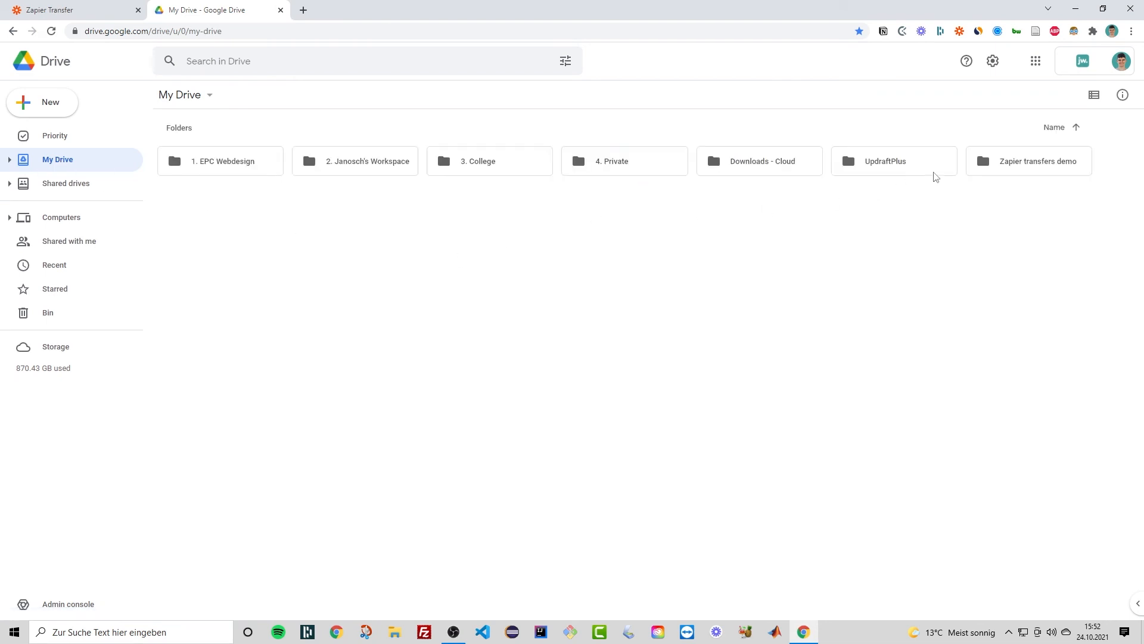
pyautogui.doubleClick(993, 163)
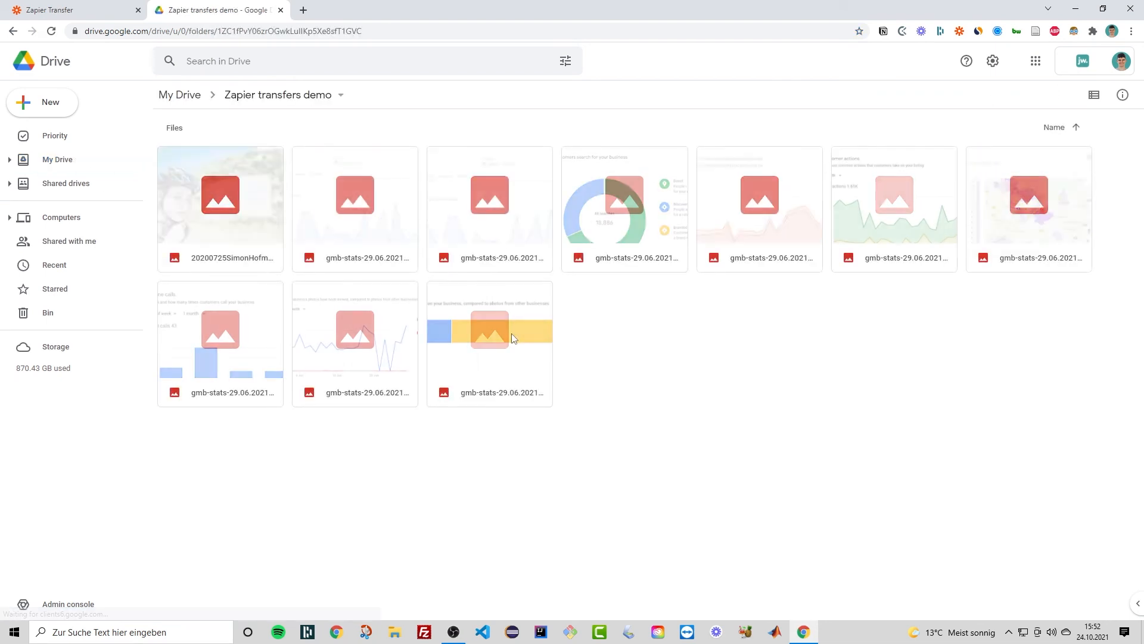